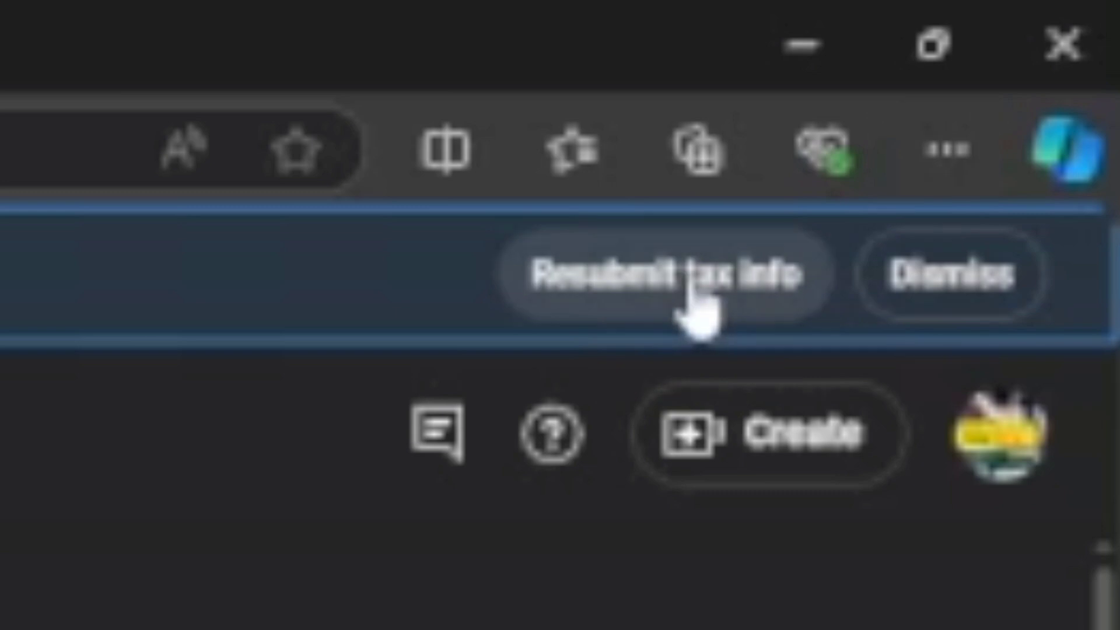
Step: Open the help article from the resubmit tax info notice and follow its link to sign in to the AdSense account
click(691, 277)
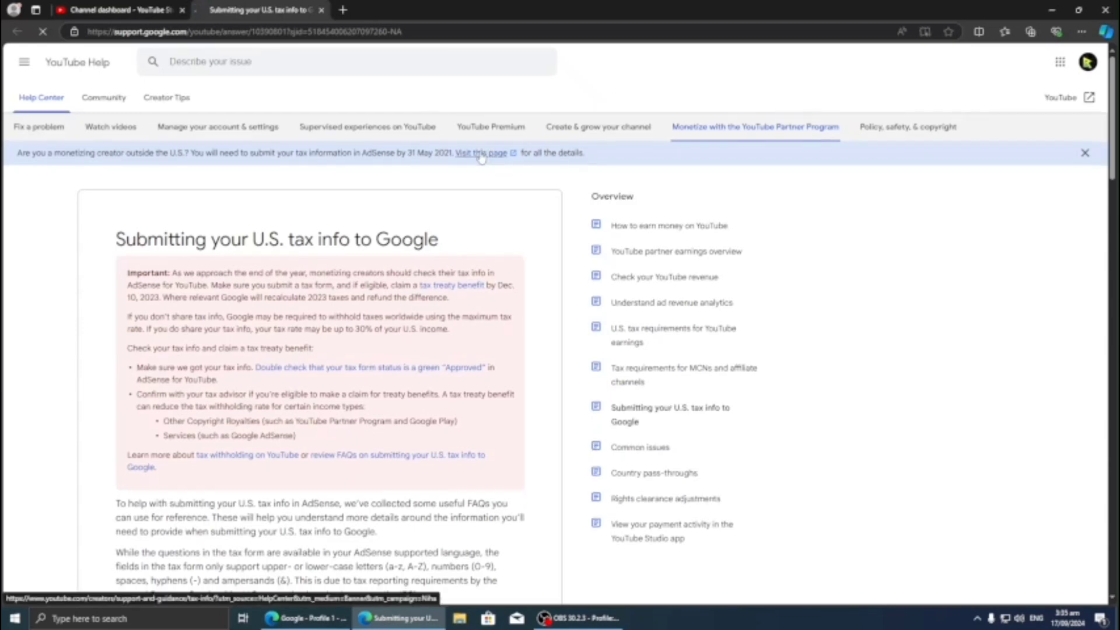
scroll(482, 157, down, 2)
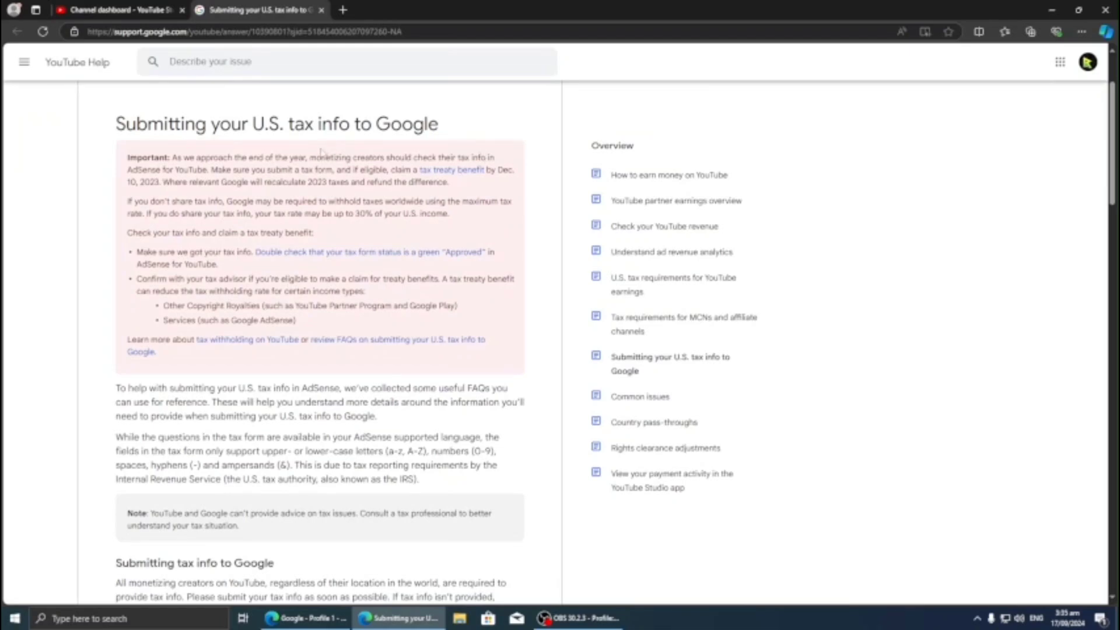
scroll(364, 151, down, 3)
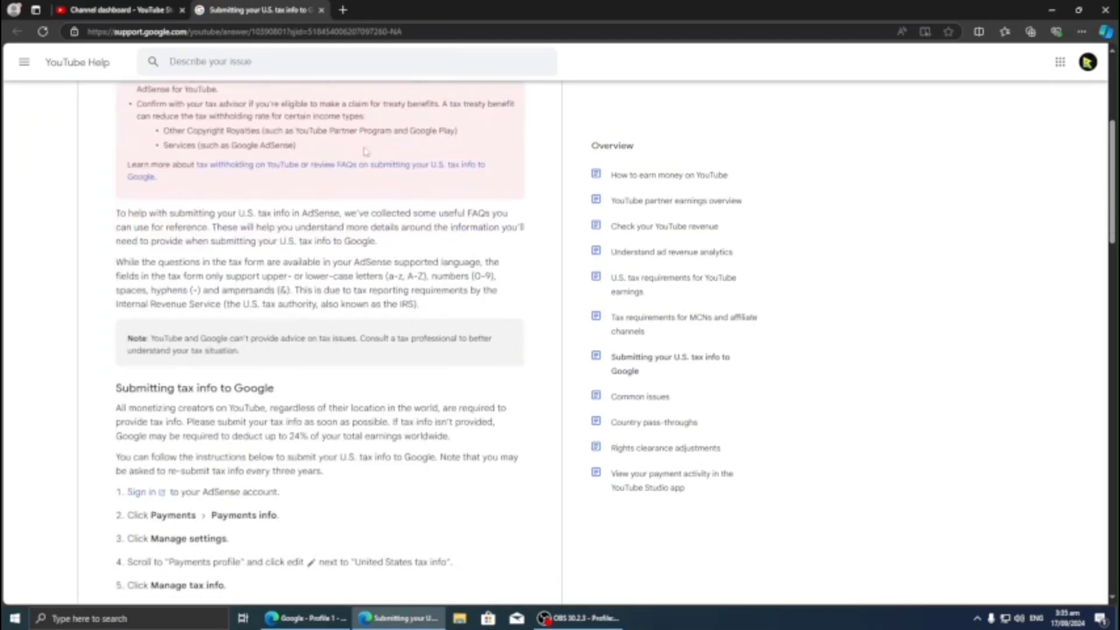
scroll(363, 150, up, 3)
scroll(365, 152, down, 5)
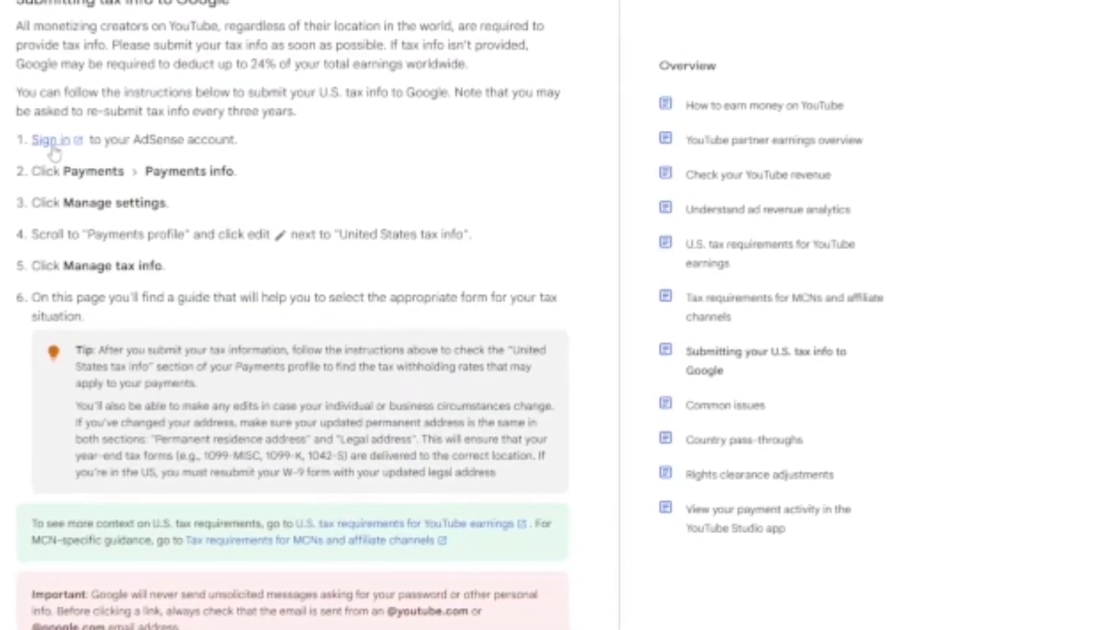
click(54, 150)
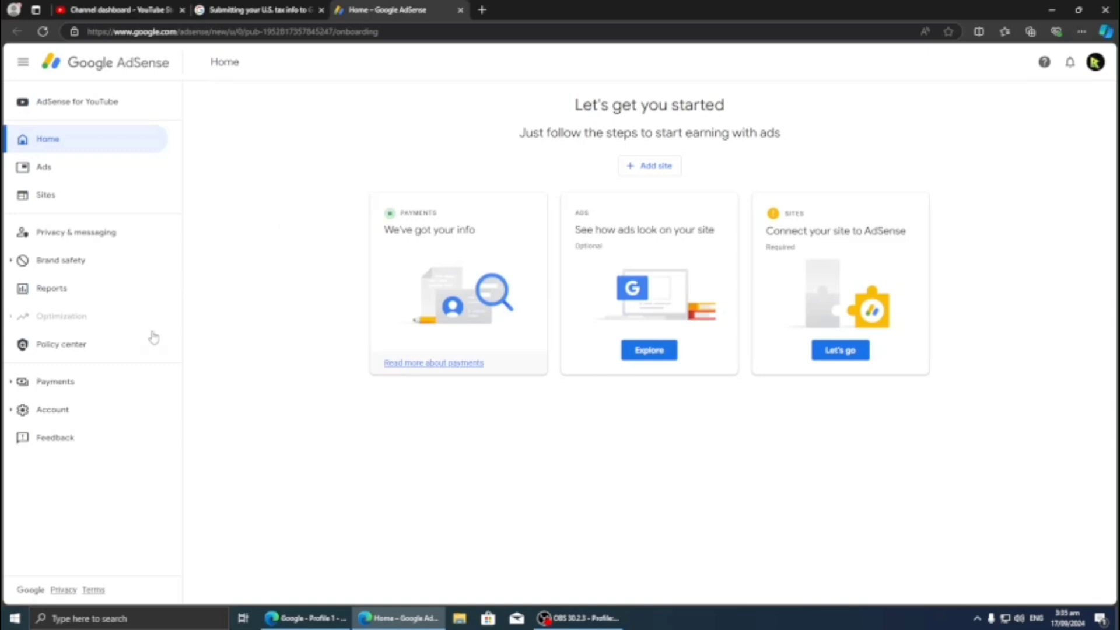
Step: Open the payments info settings and go to the management page for the United States tax info
click(156, 382)
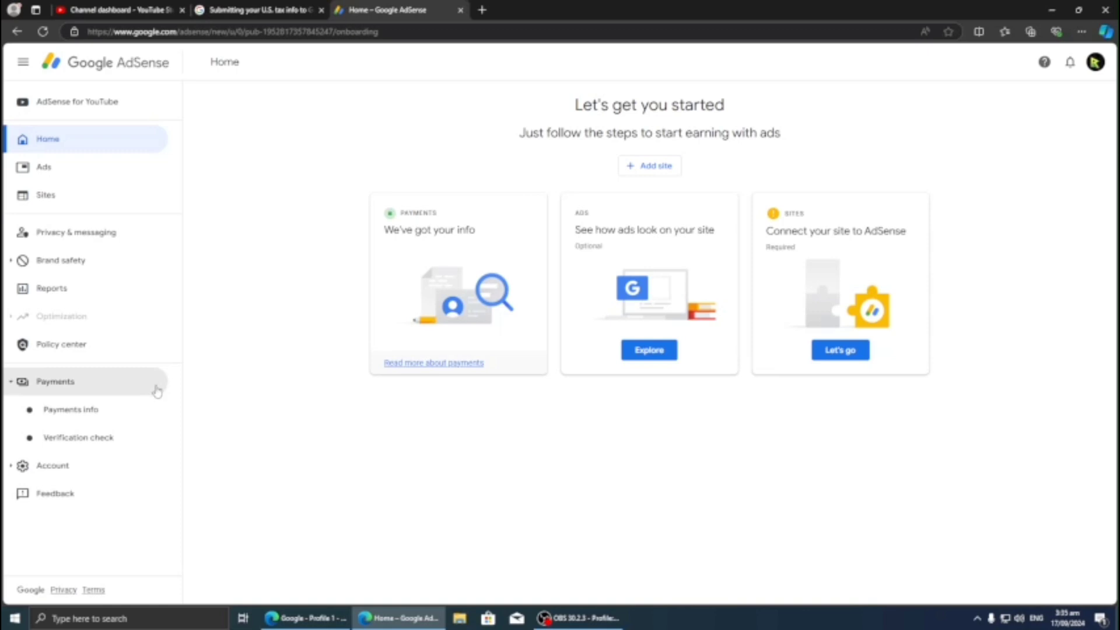
click(133, 418)
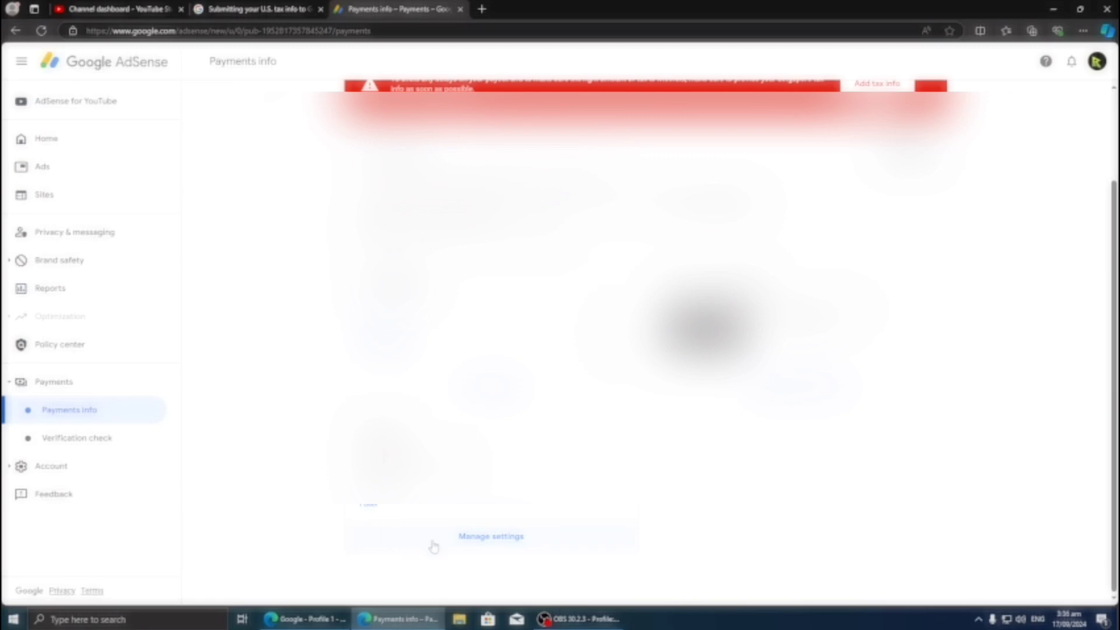
click(487, 539)
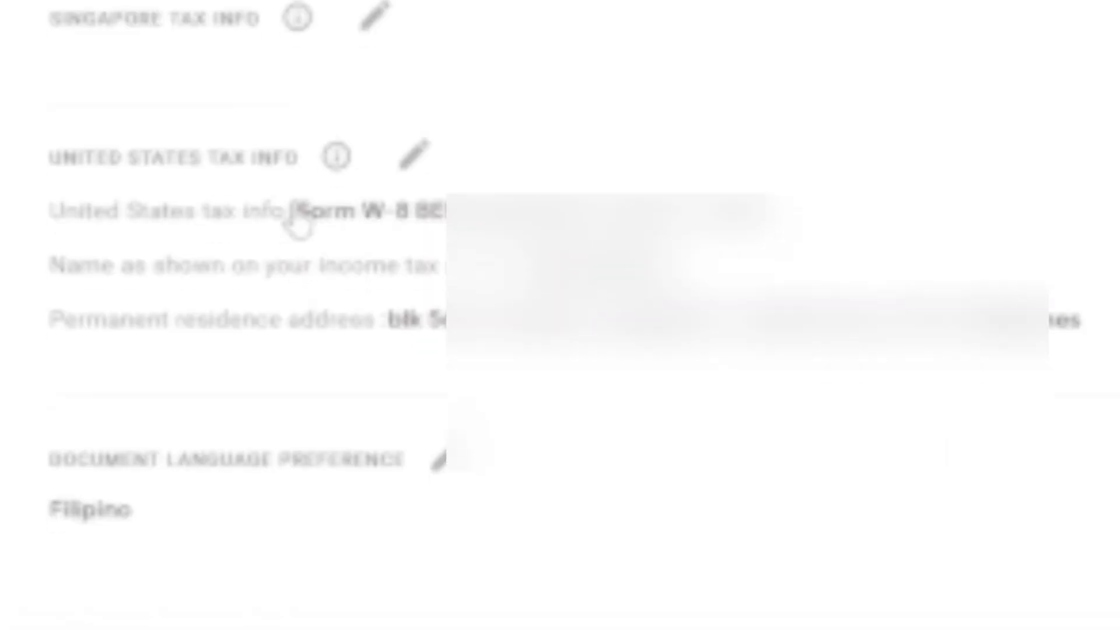
click(419, 163)
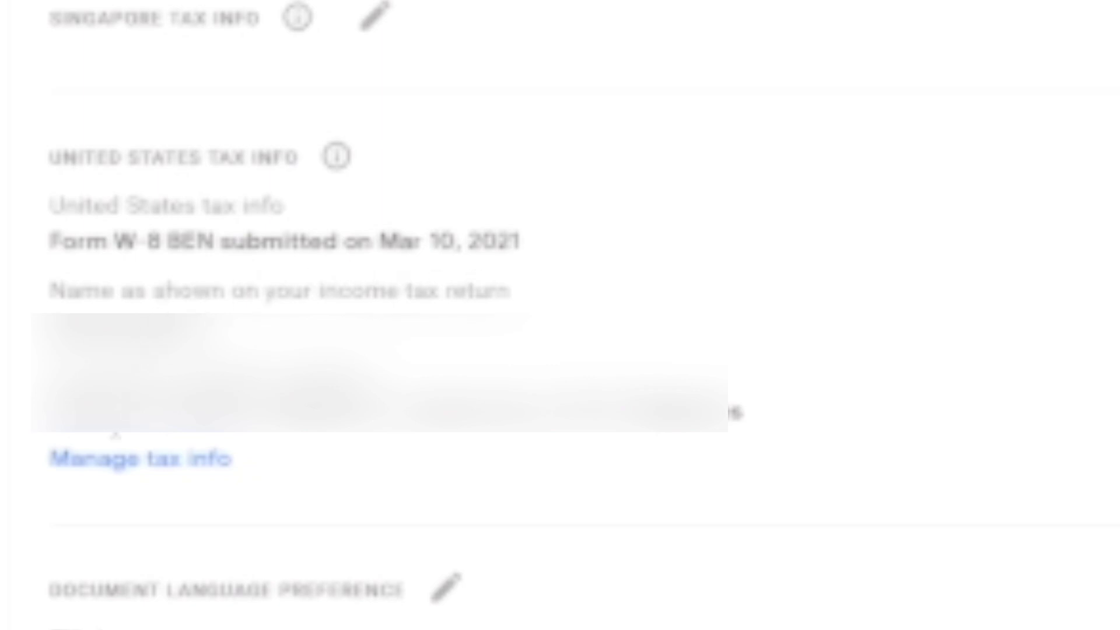
click(160, 476)
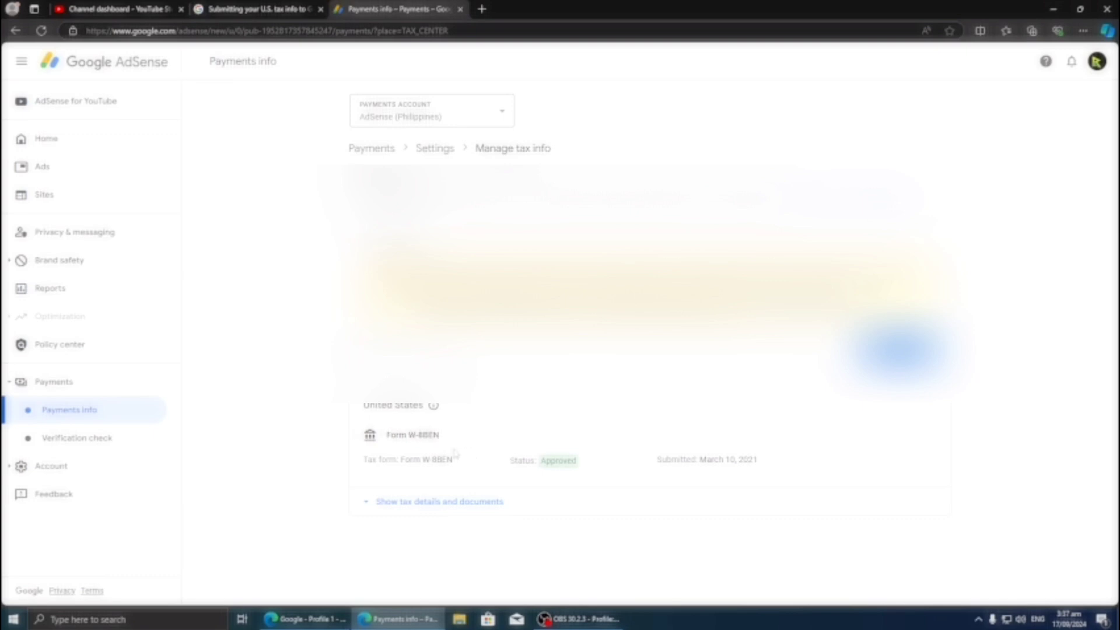
Step: Expand the United States tax details and start a new form to replace the submitted W-8BEN
click(454, 505)
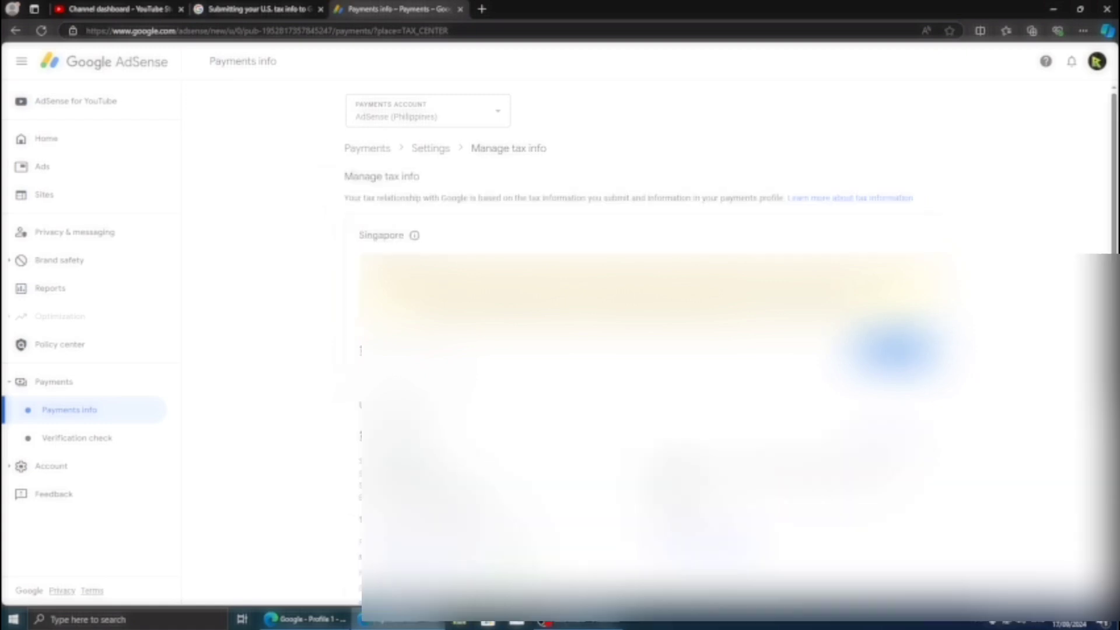
scroll(642, 234, down, 2)
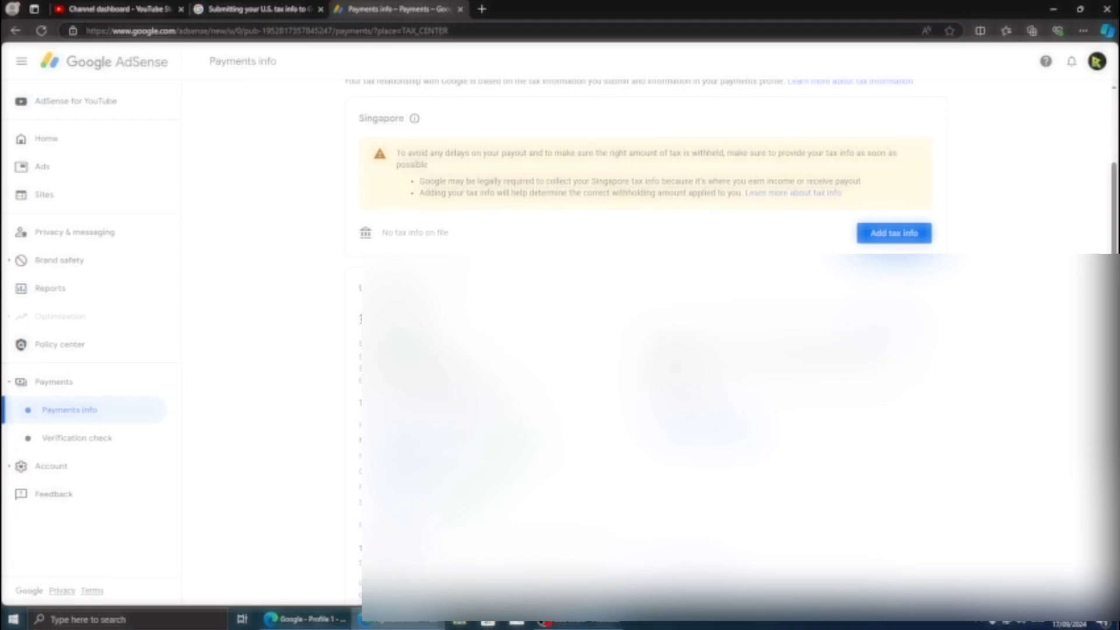
scroll(642, 233, down, 1)
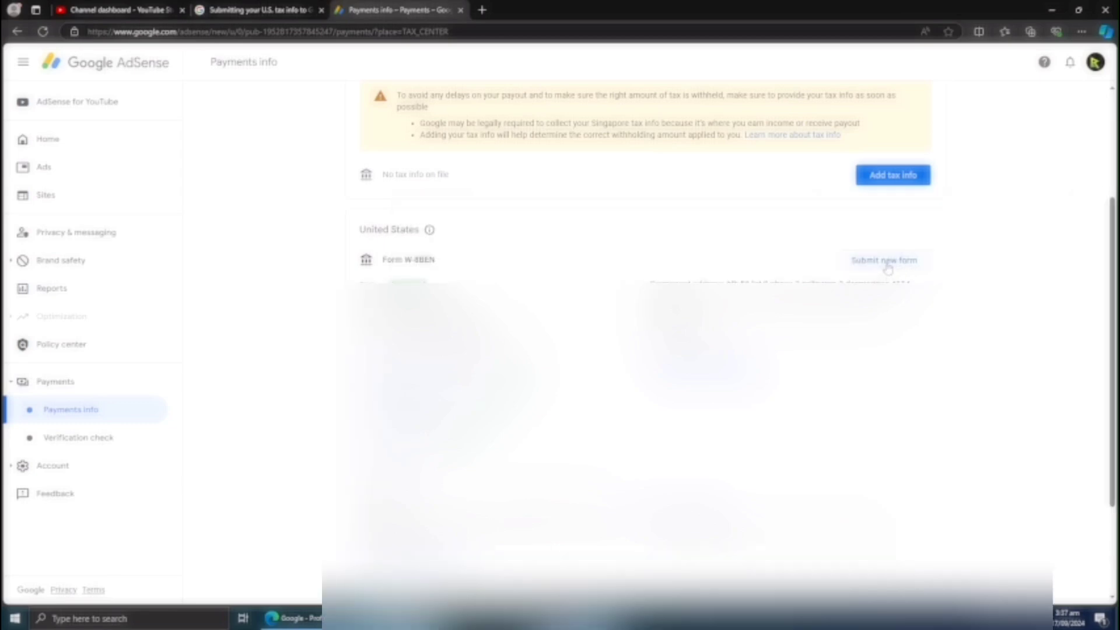
click(885, 261)
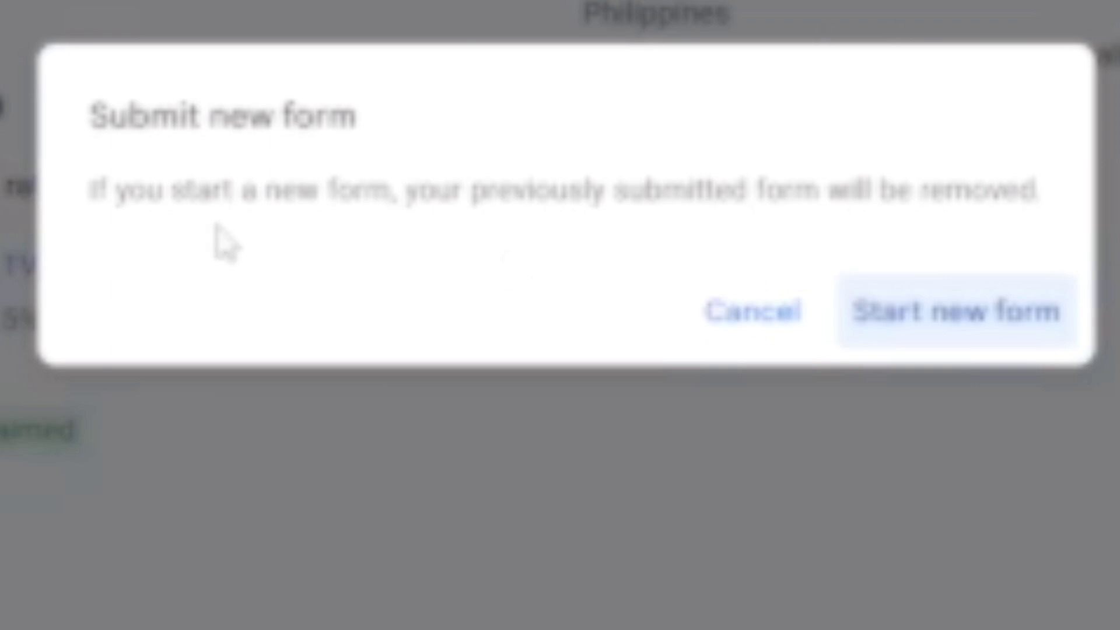
click(962, 327)
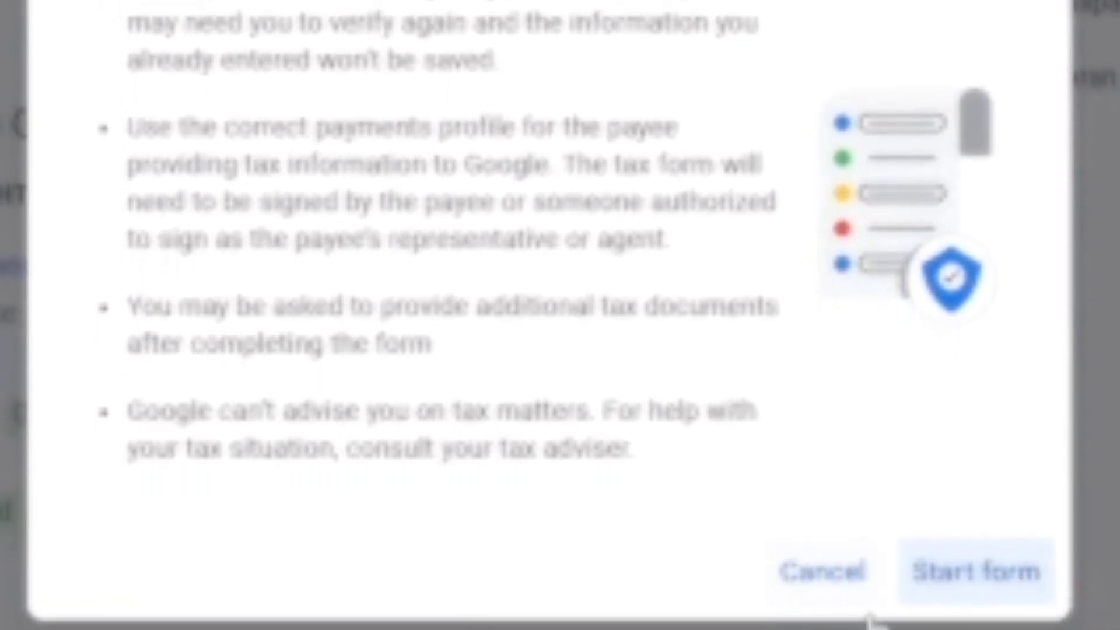
click(951, 581)
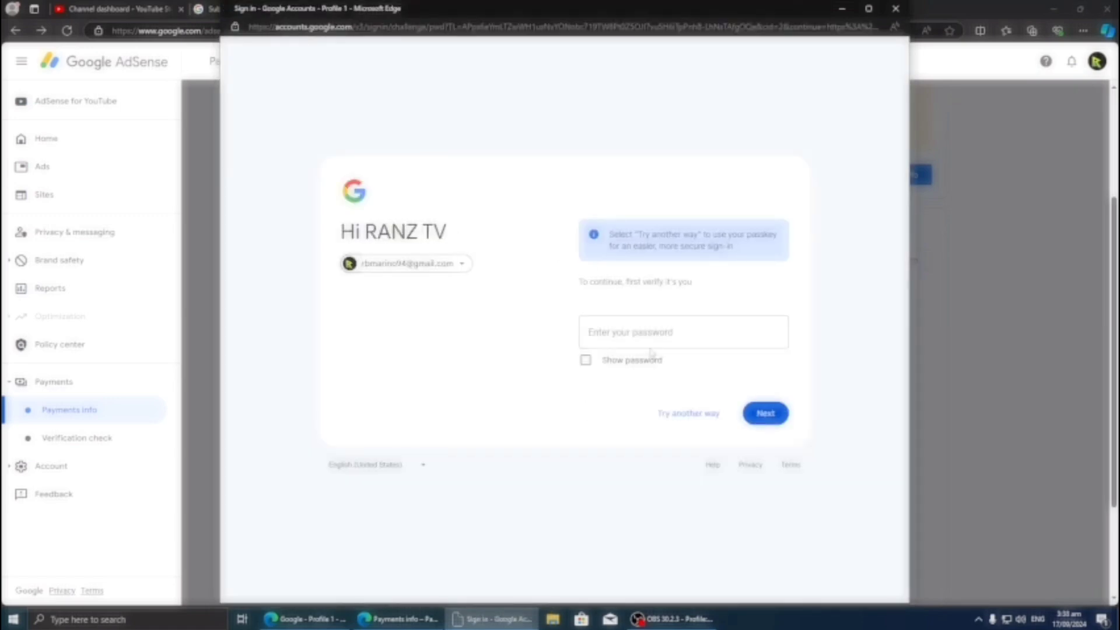
Step: Enter the Google account password to verify the identity and continue to the tax form
click(651, 339)
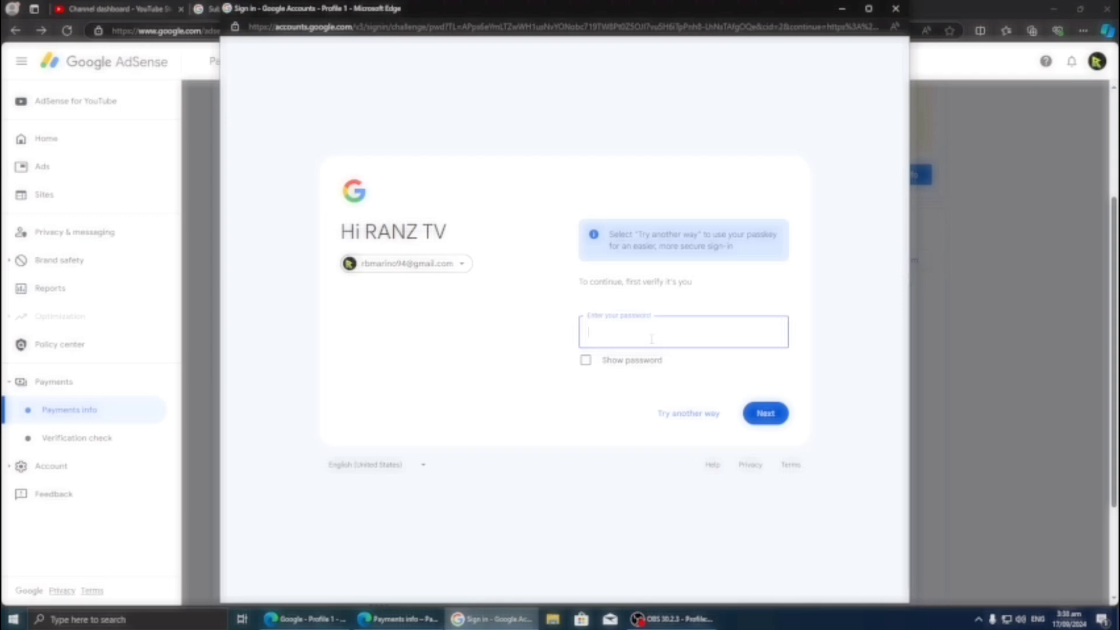
key(ctrl+v)
key(Return)
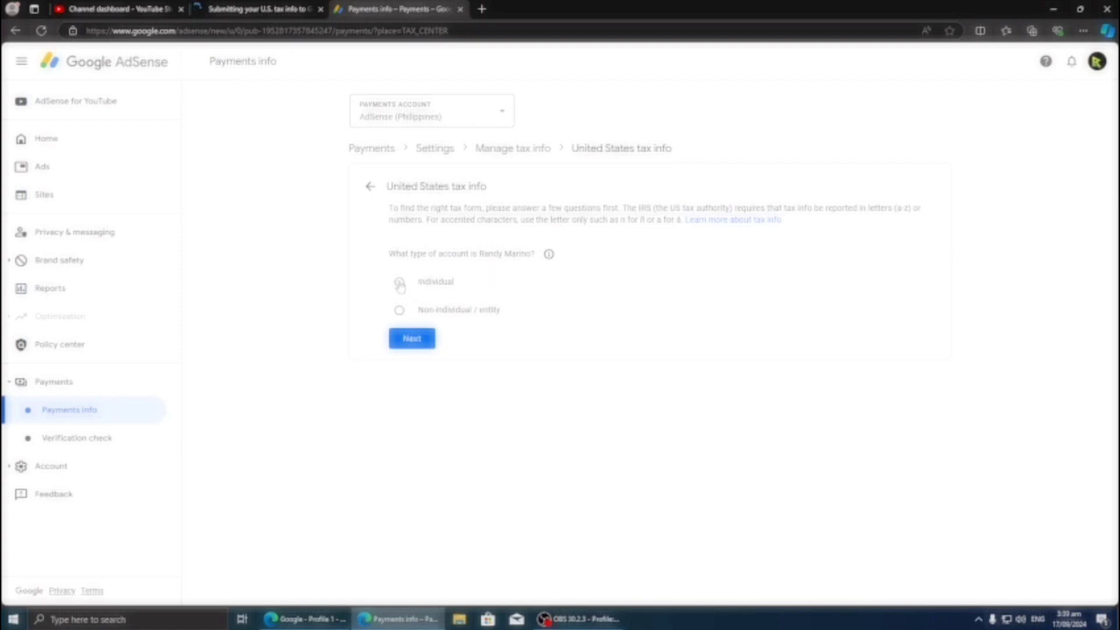
Step: Answer the tax questions as an individual who is not a US citizen or resident, and start the W-8BEN form
click(400, 284)
click(420, 340)
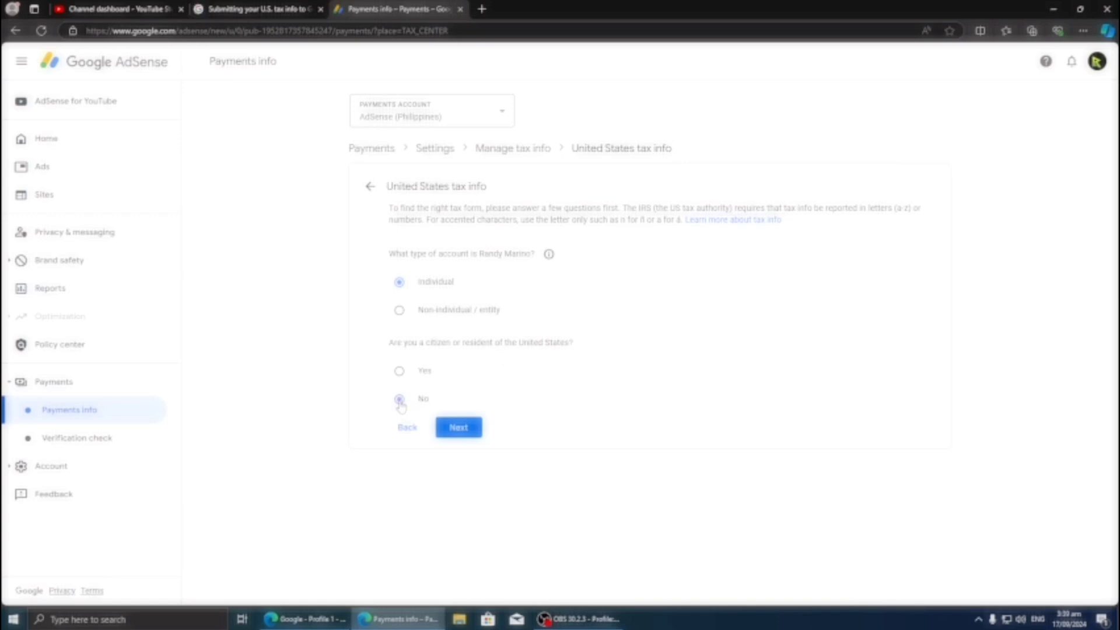
click(452, 430)
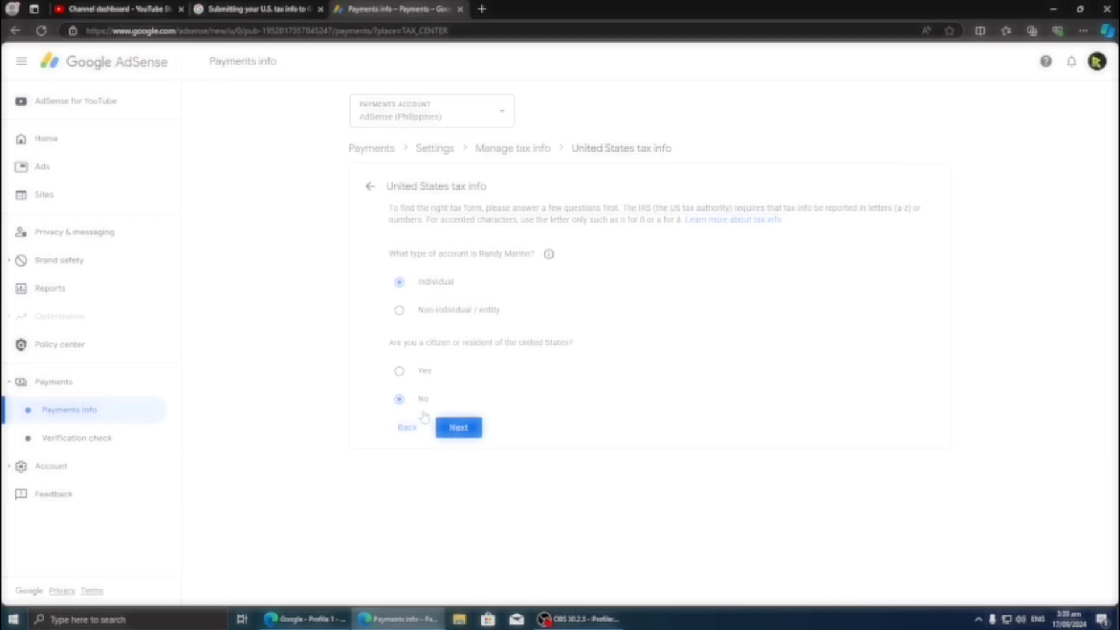
click(457, 429)
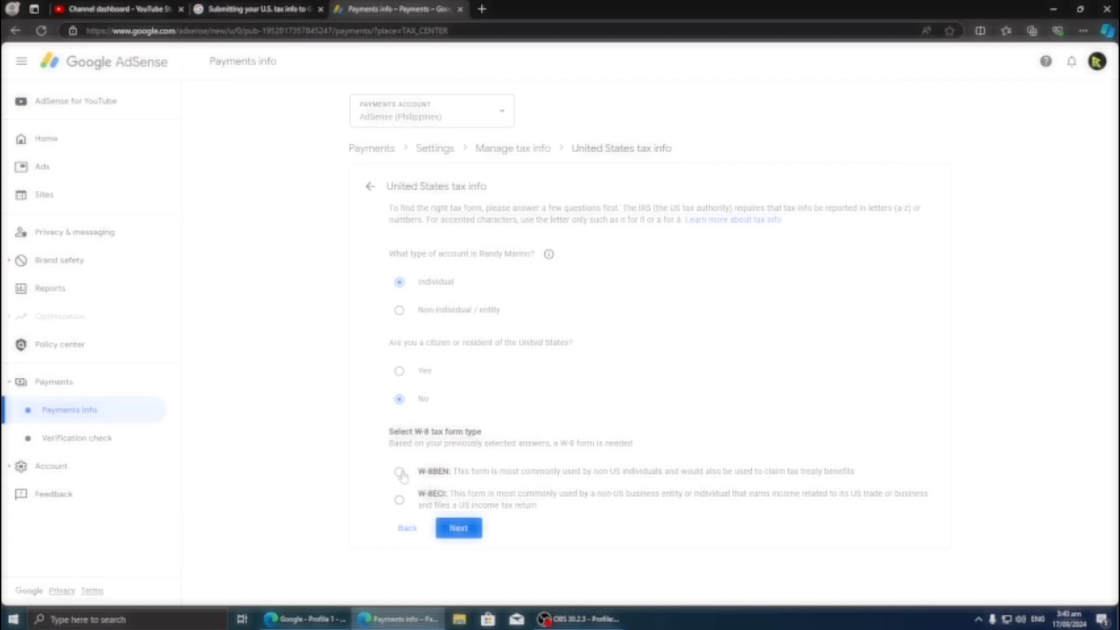
click(400, 472)
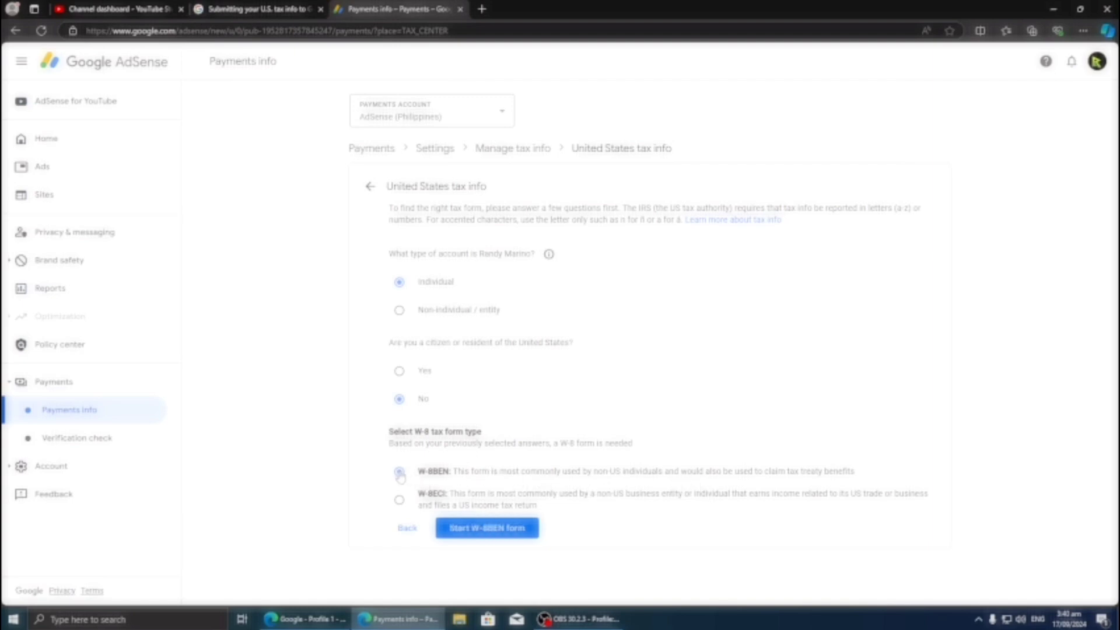
click(485, 529)
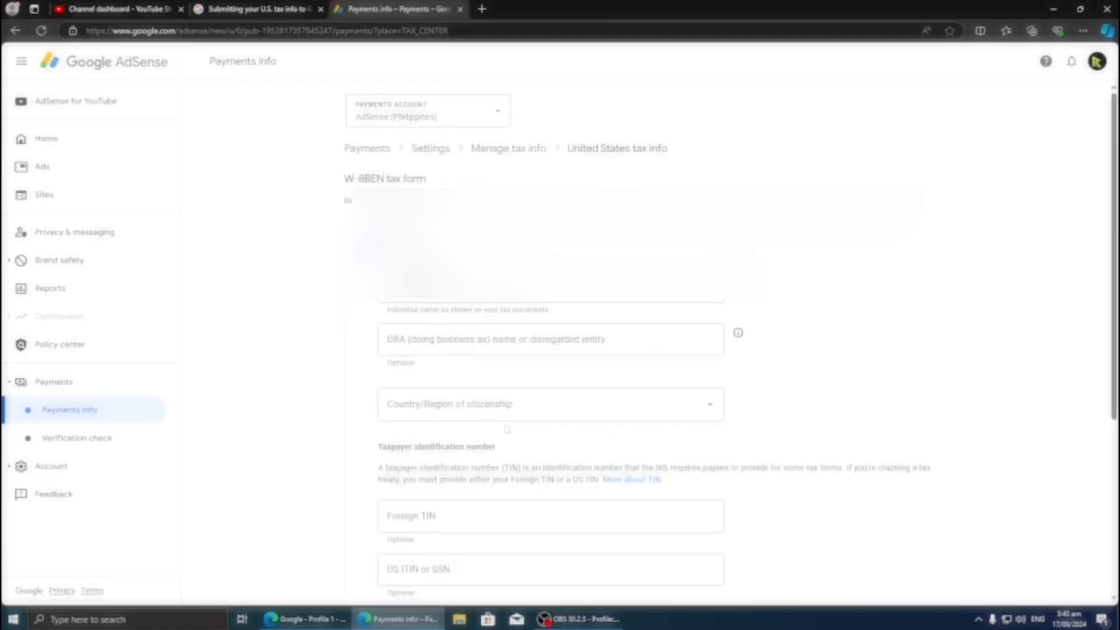
Step: Set the country of citizenship to Philippines in the tax identity section, leaving the optional DBA name blank
click(543, 339)
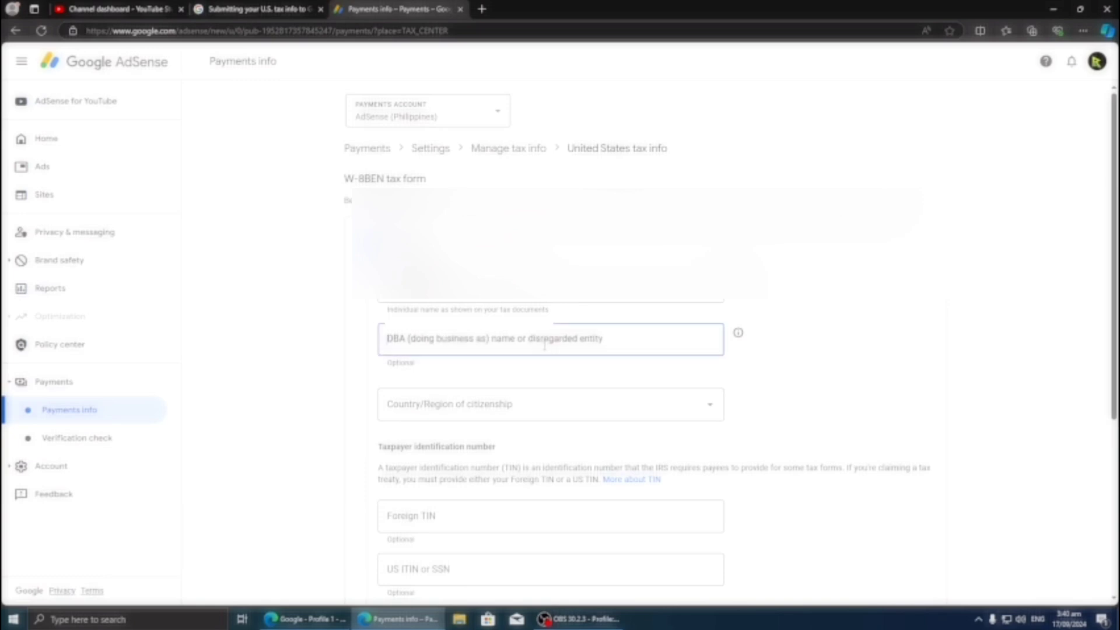
click(549, 295)
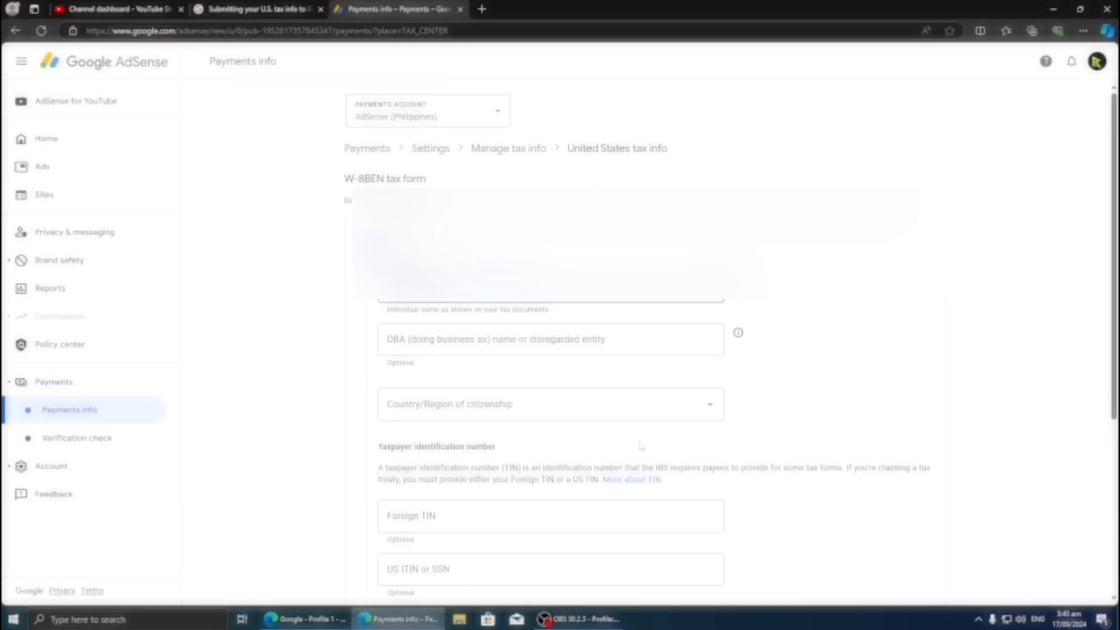
click(645, 412)
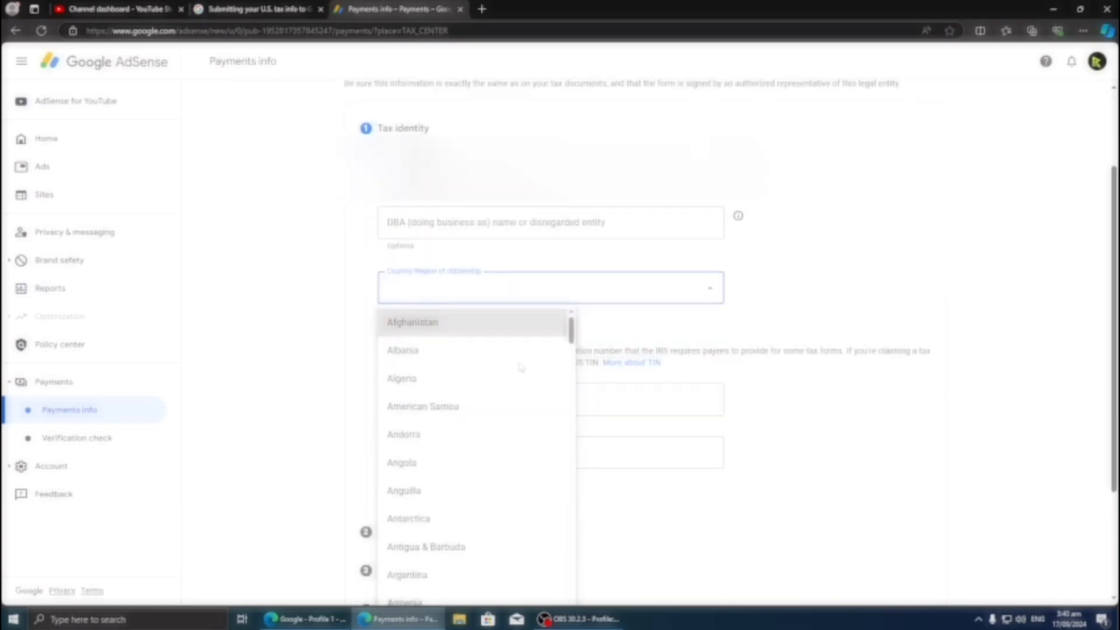
scroll(444, 365, down, 10)
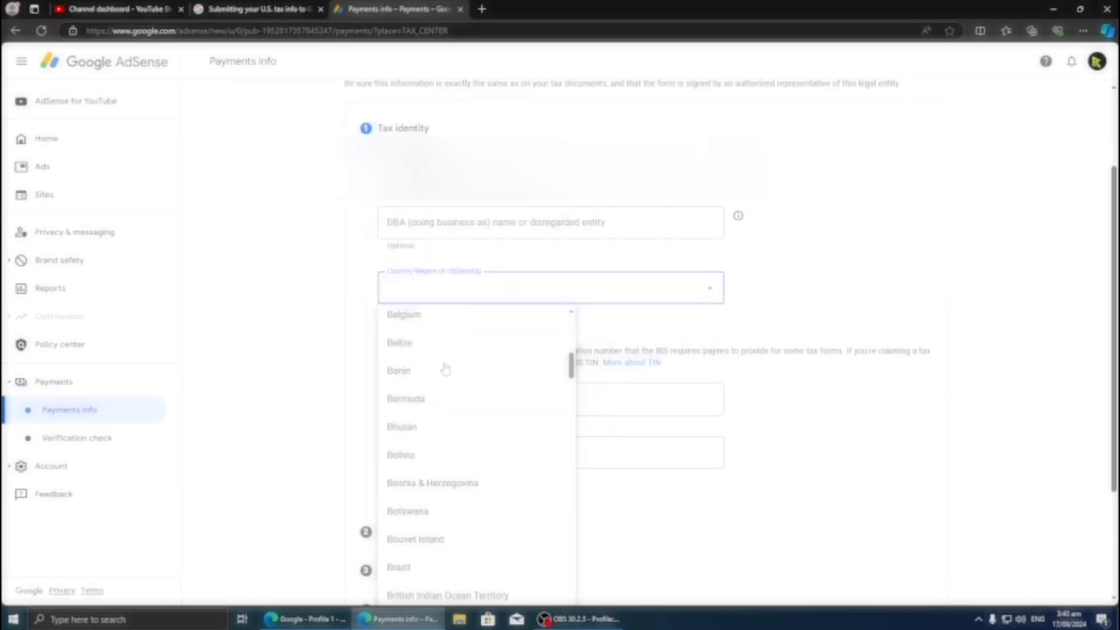
scroll(447, 371, down, 15)
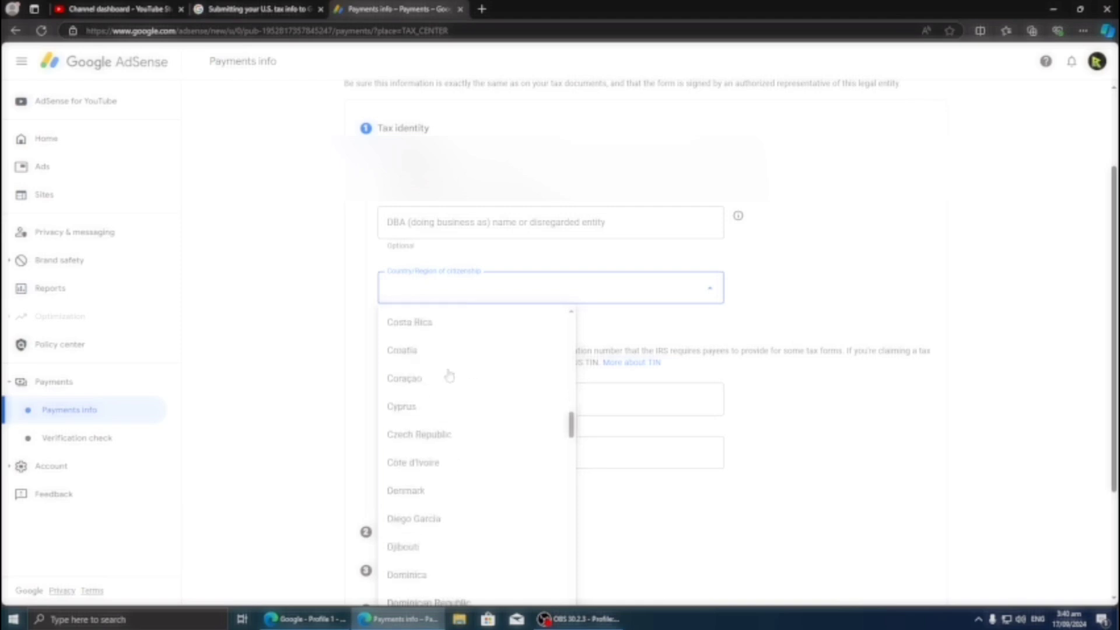
scroll(455, 379, down, 18)
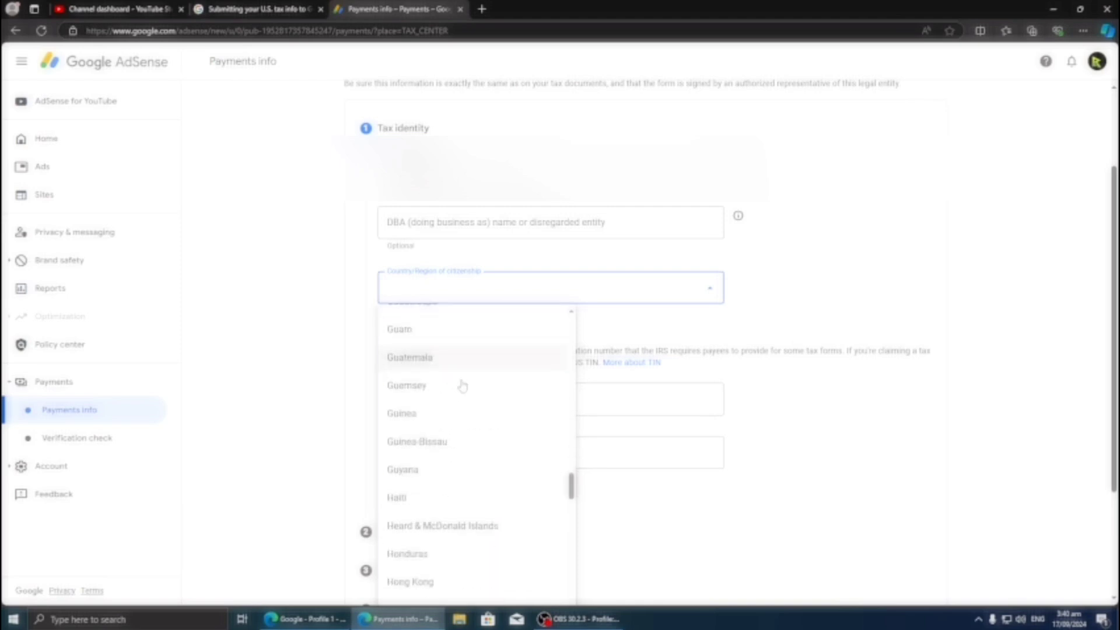
scroll(460, 397, down, 18)
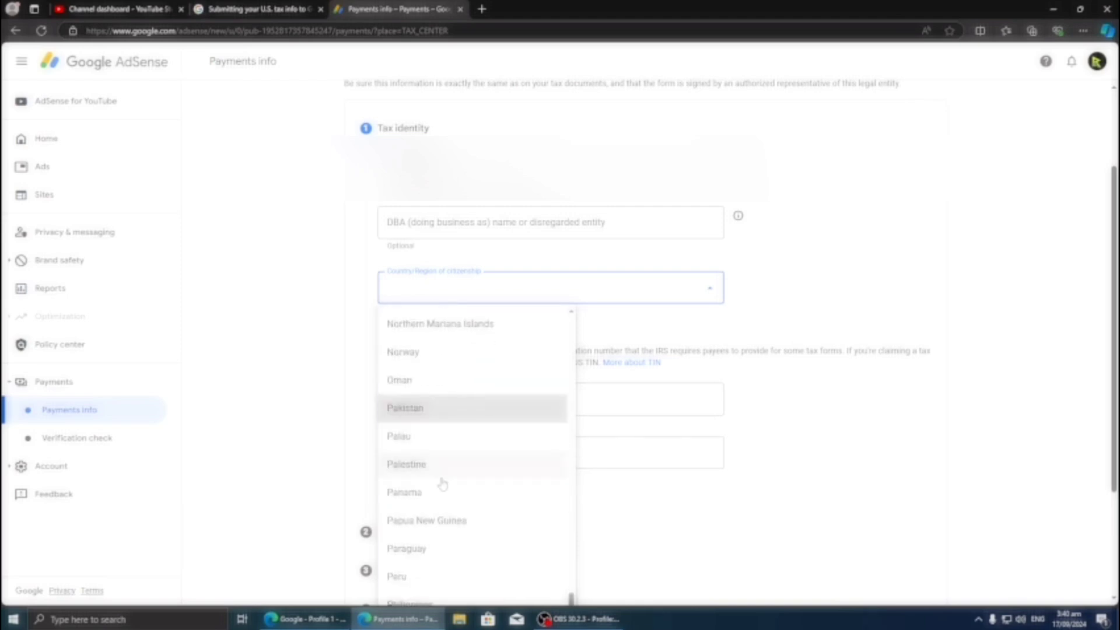
scroll(434, 525, down, 5)
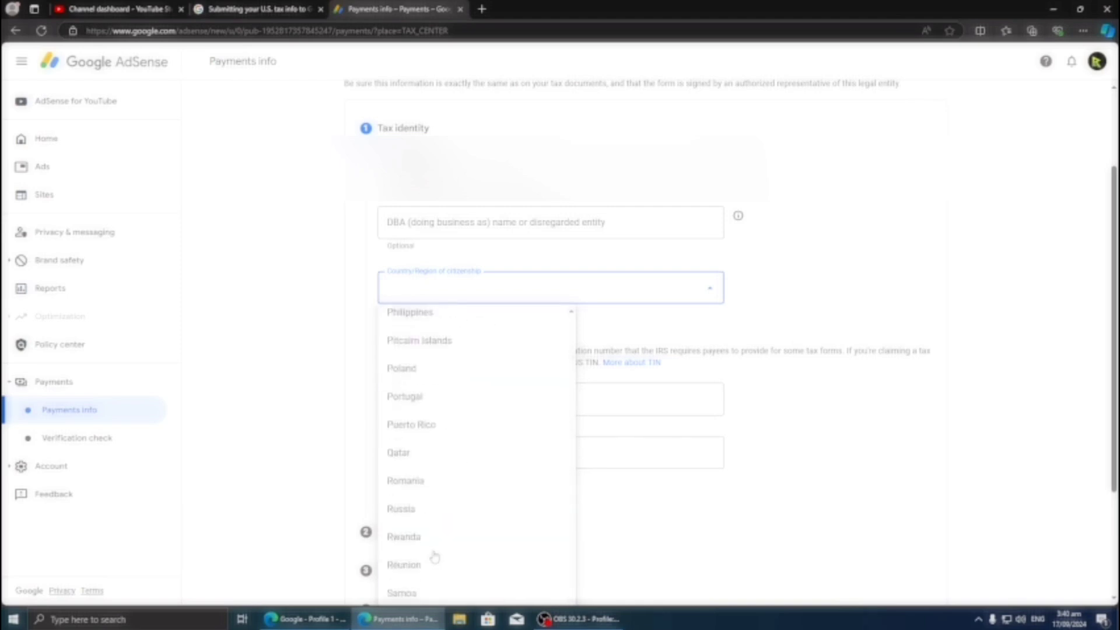
click(441, 316)
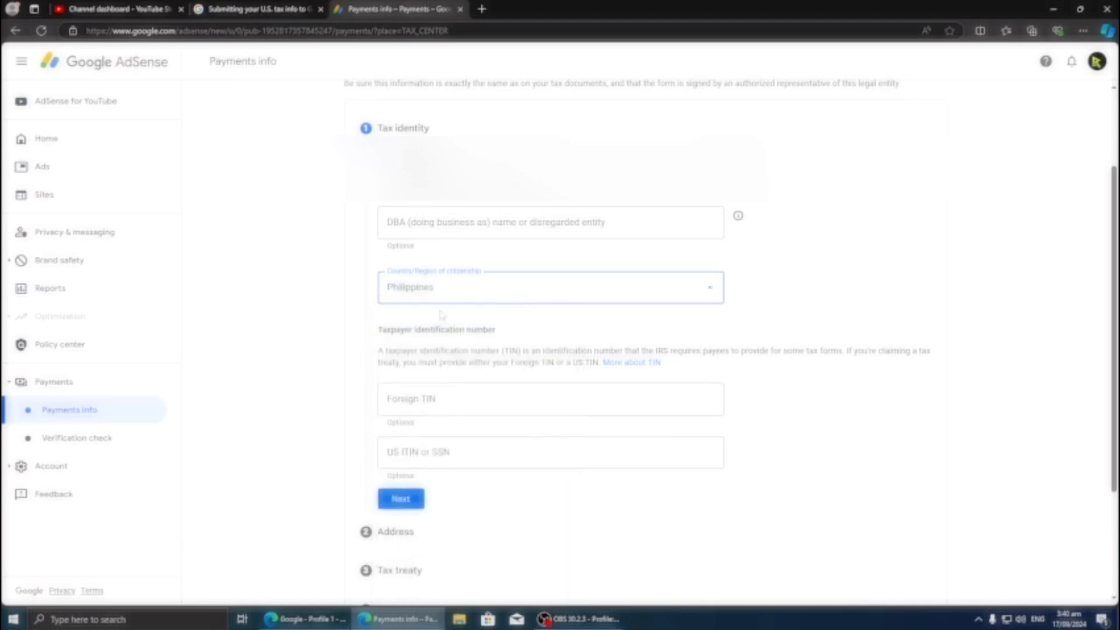
Step: Enter the foreign taxpayer identification number and continue to the Address section of the form
click(484, 408)
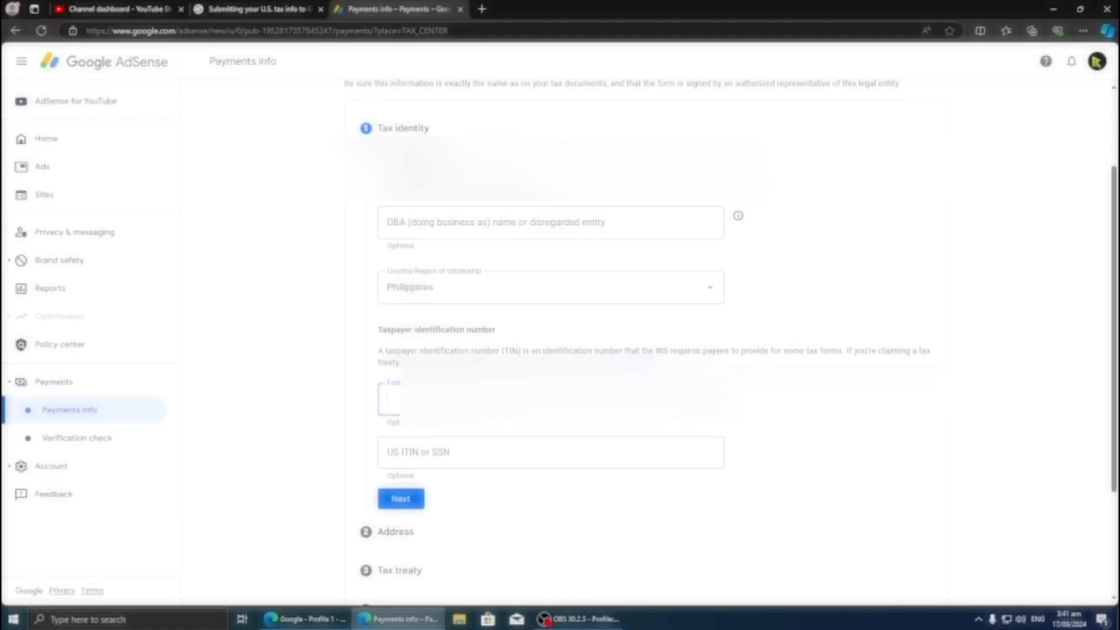
text(31)
scroll(428, 506, down, 3)
click(406, 336)
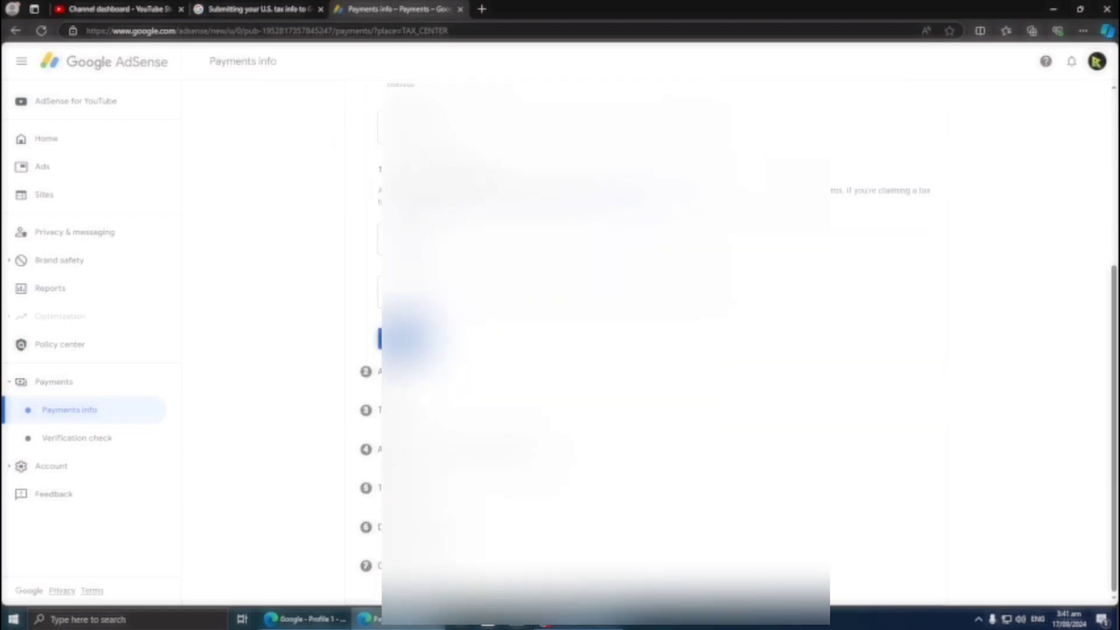
scroll(642, 350, up, 3)
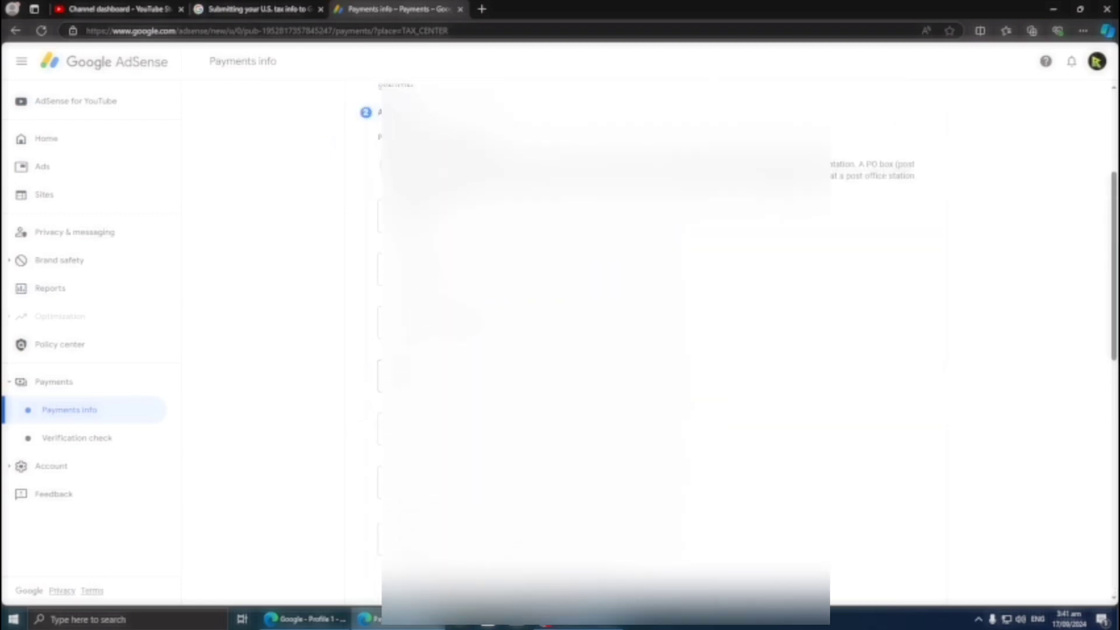
Step: Complete the Address section with the permanent residence address and the same mailing address, and continue to the Tax treaty section
scroll(641, 350, down, 2)
scroll(642, 350, up, 4)
scroll(641, 350, down, 3)
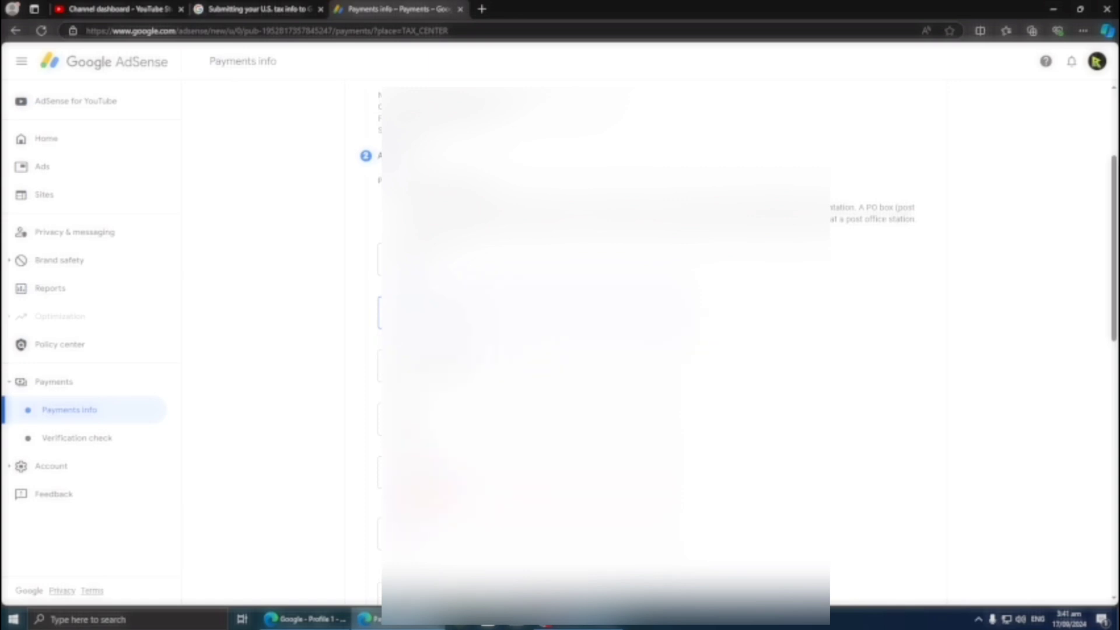
scroll(874, 350, down, 1)
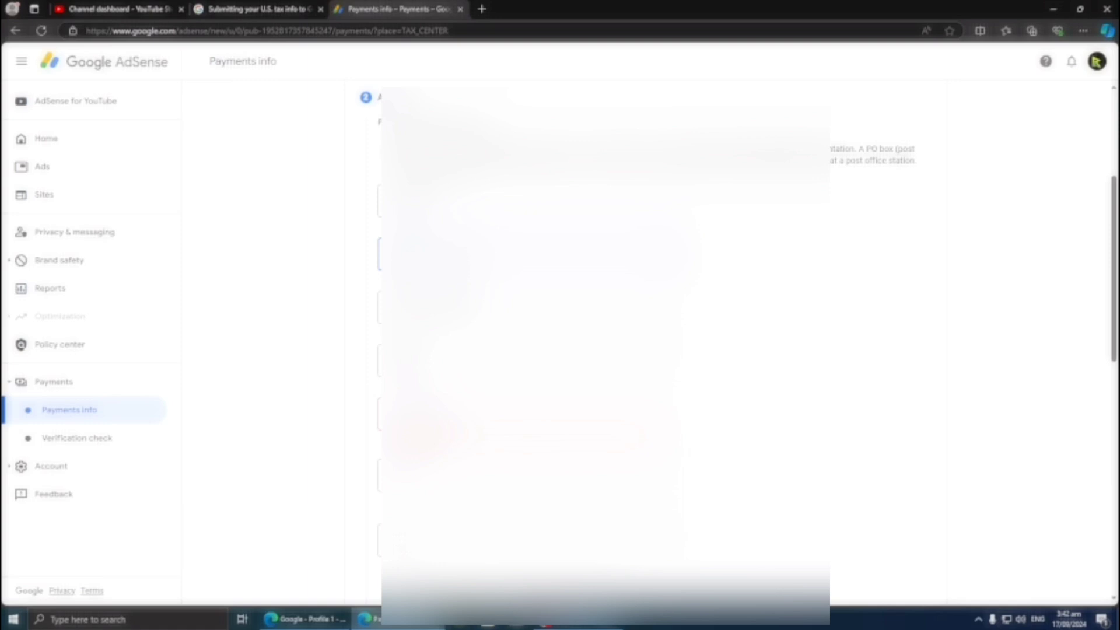
click(380, 150)
scroll(560, 326, down, 1)
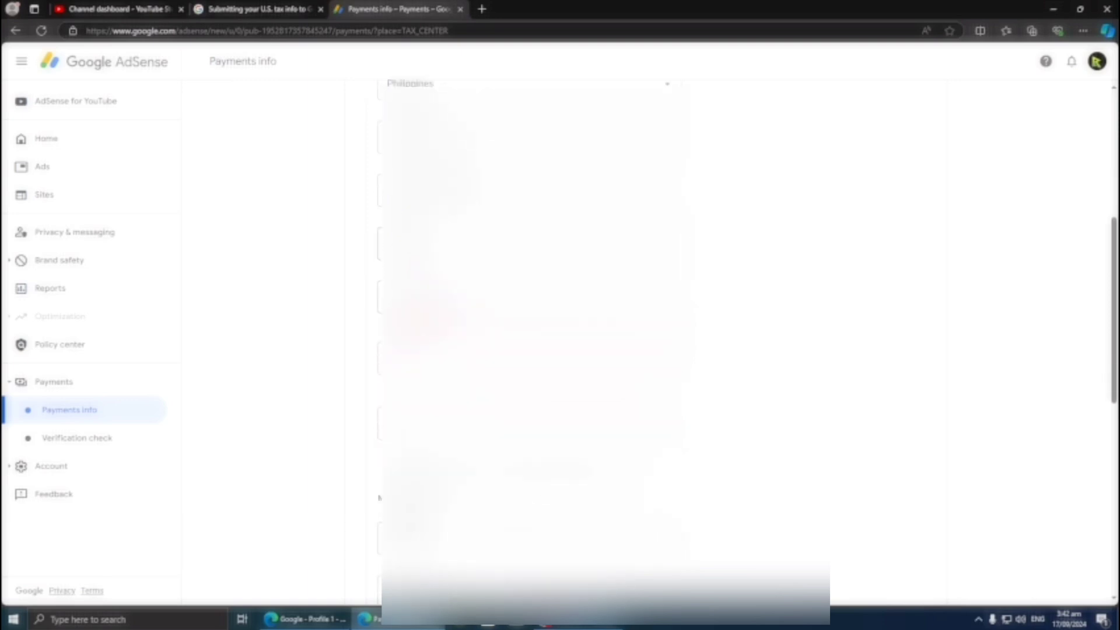
scroll(531, 326, down, 2)
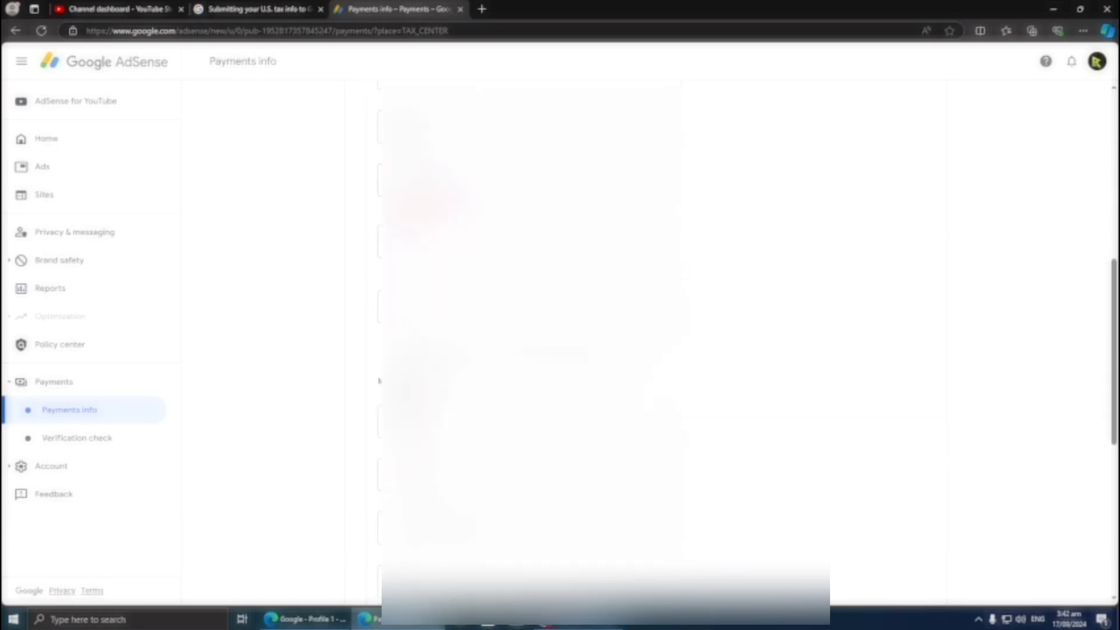
scroll(531, 327, down, 1)
click(447, 327)
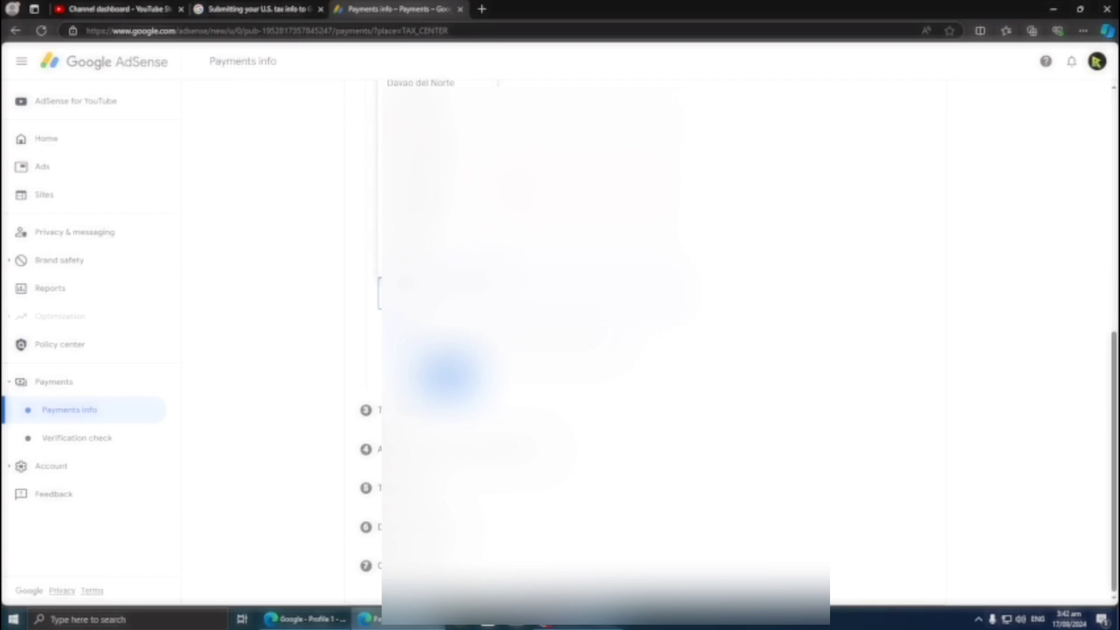
click(447, 376)
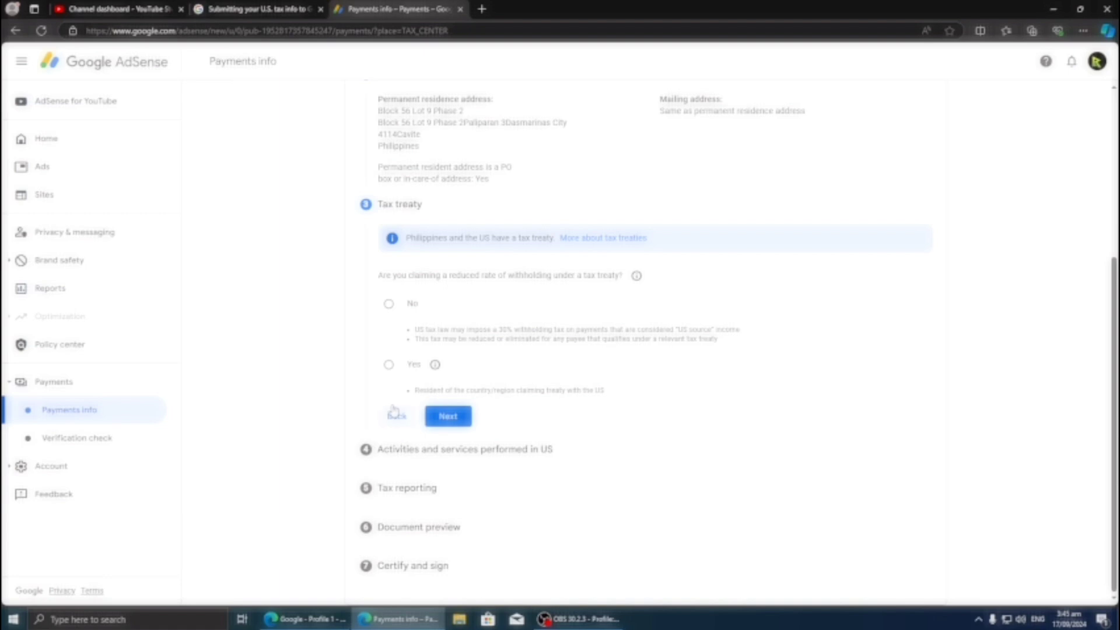
Step: Claim a reduced rate of withholding under a tax treaty and certify residency with Philippines as the treaty country
click(388, 365)
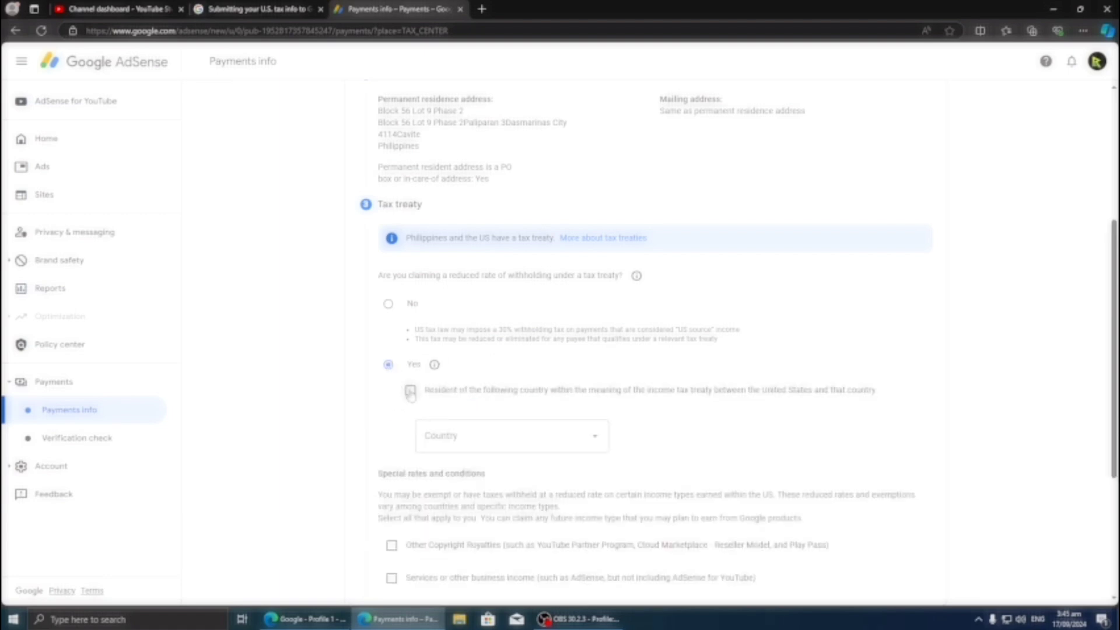
click(411, 392)
click(464, 446)
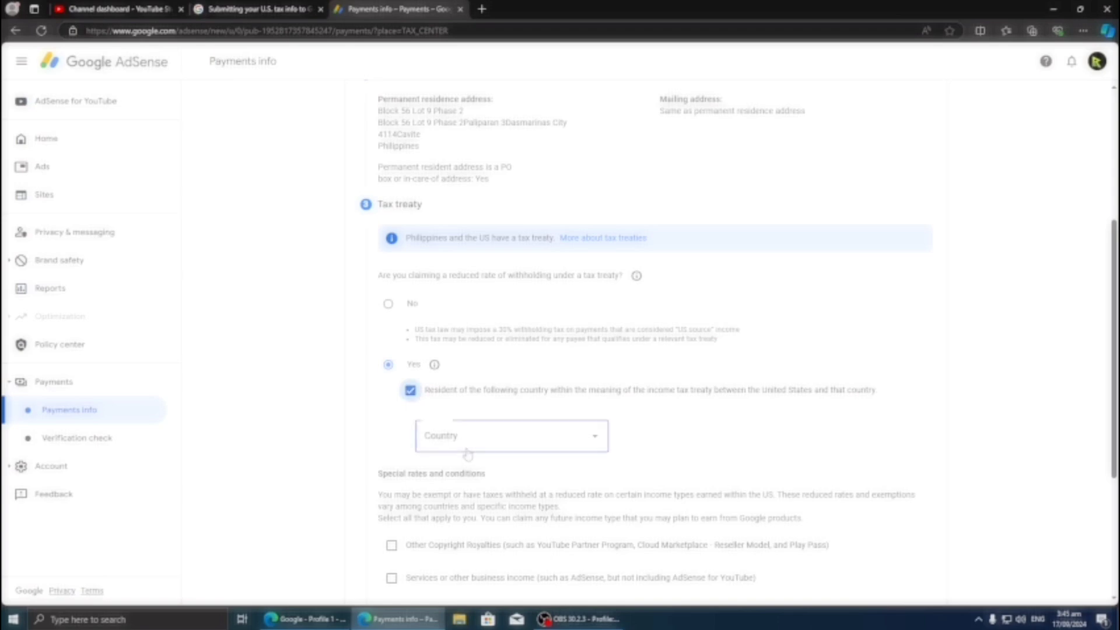
scroll(466, 452, down, 10)
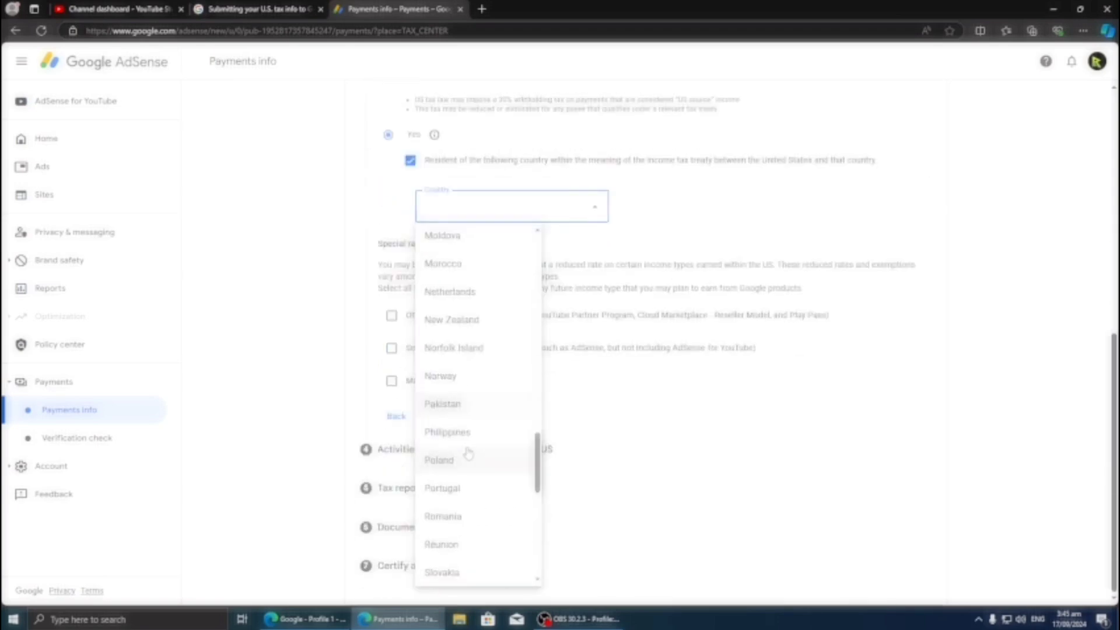
scroll(470, 447, down, 1)
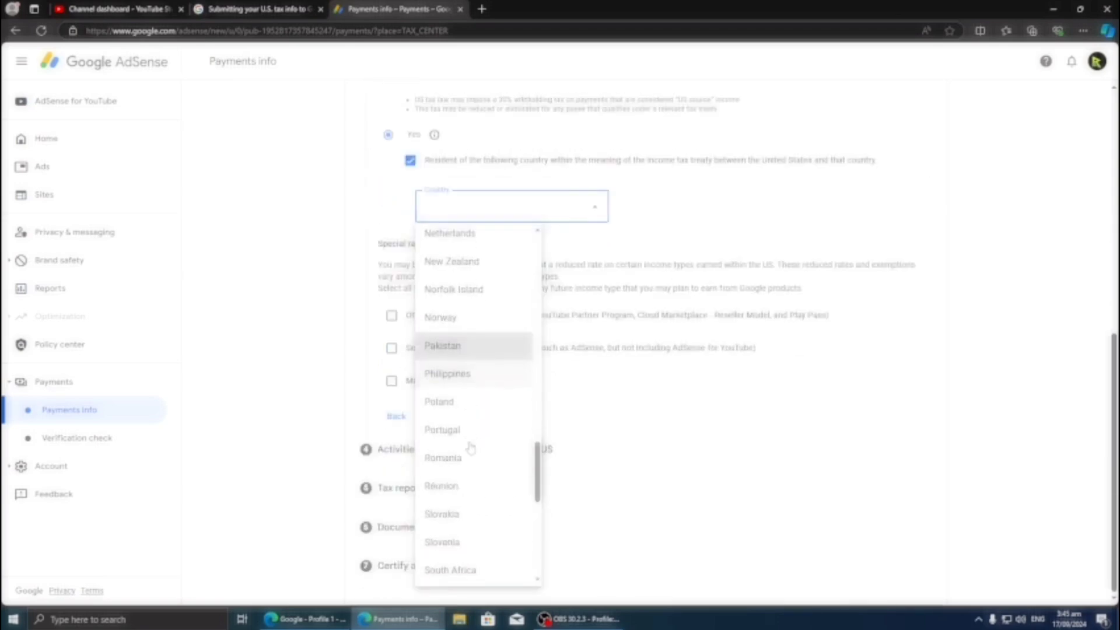
click(469, 377)
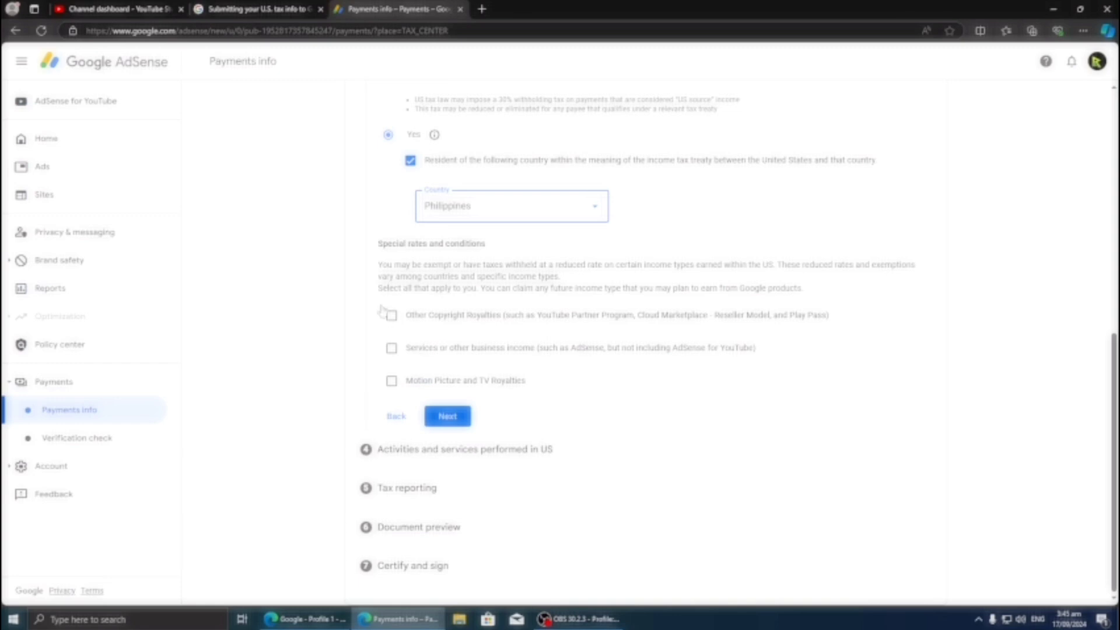
Step: Claim Other Copyright Royalties under Article 13 and paragraph 2A at the 15% reduced treaty rate, and confirm the treaty terms are met
click(391, 315)
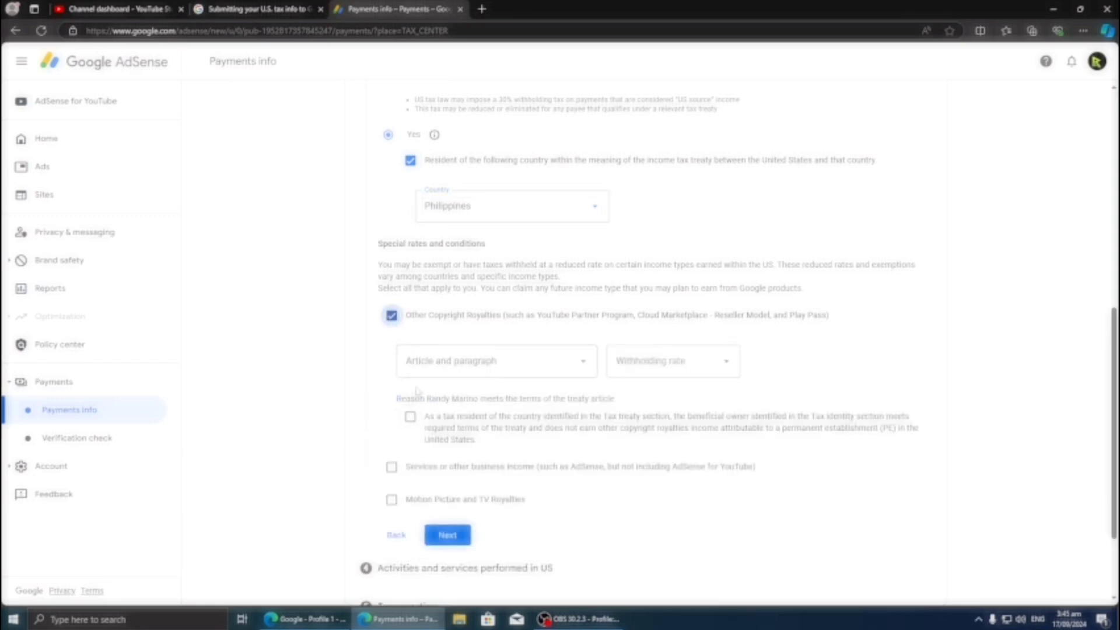
click(450, 374)
click(459, 396)
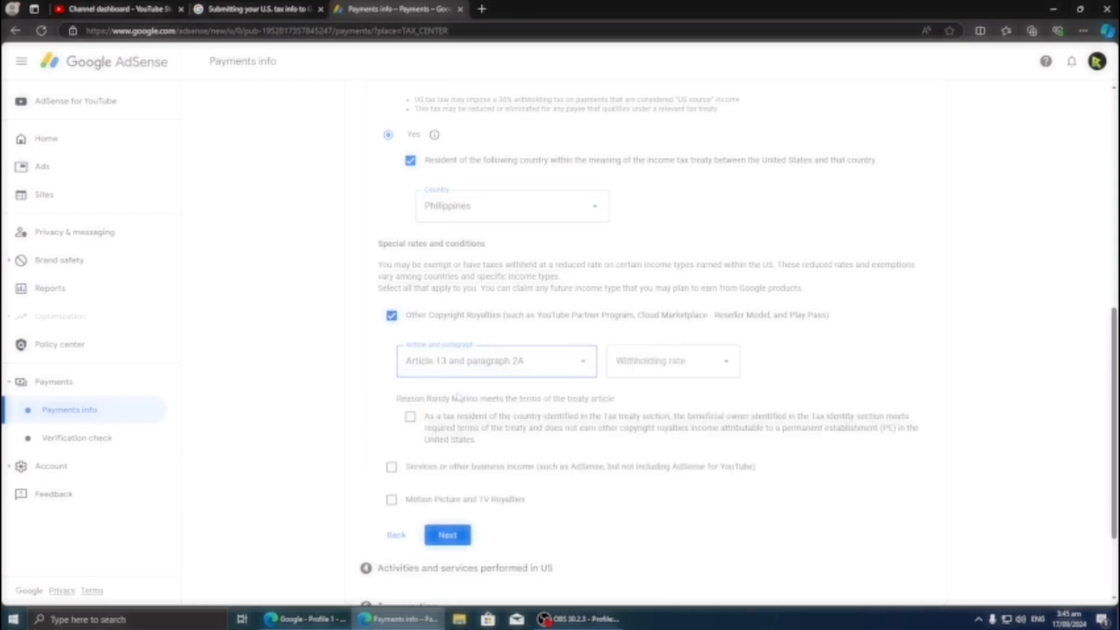
click(628, 366)
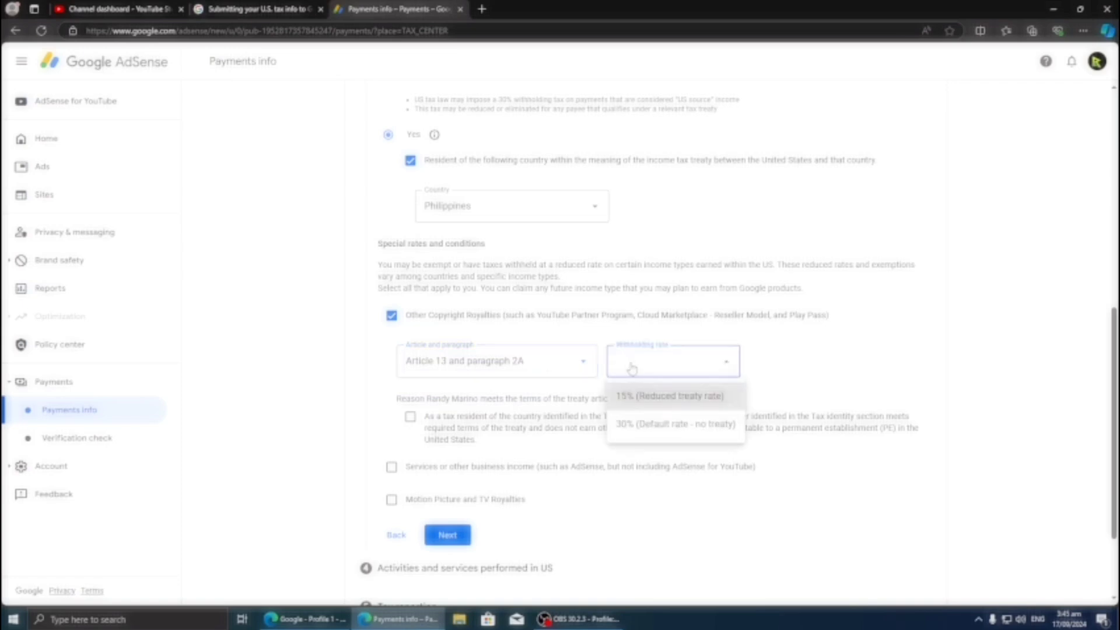
click(639, 397)
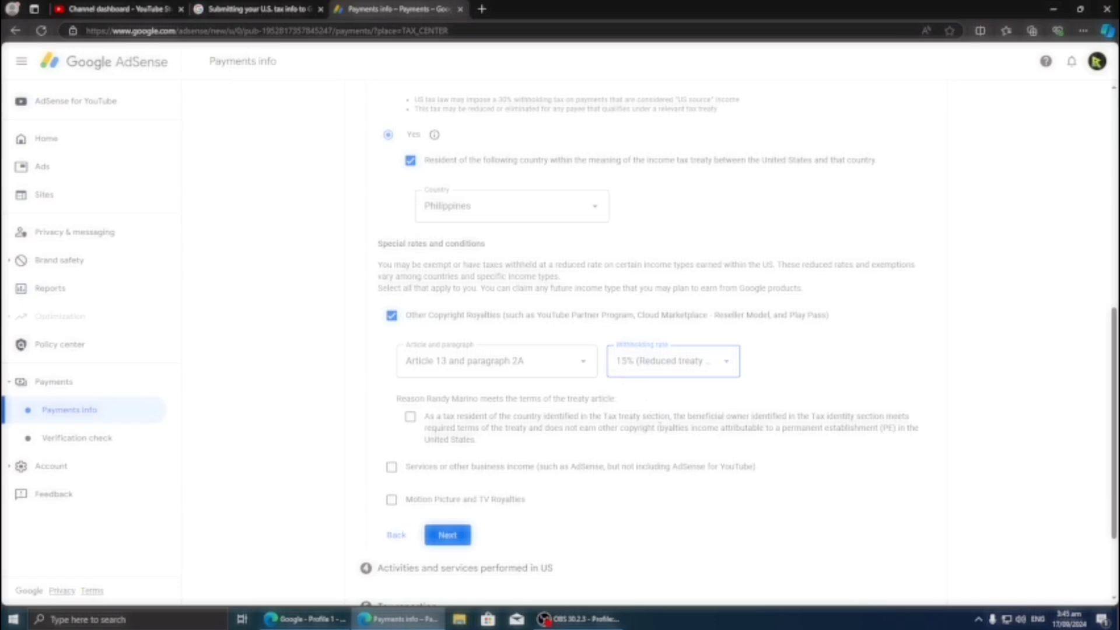
scroll(413, 402, down, 1)
click(410, 359)
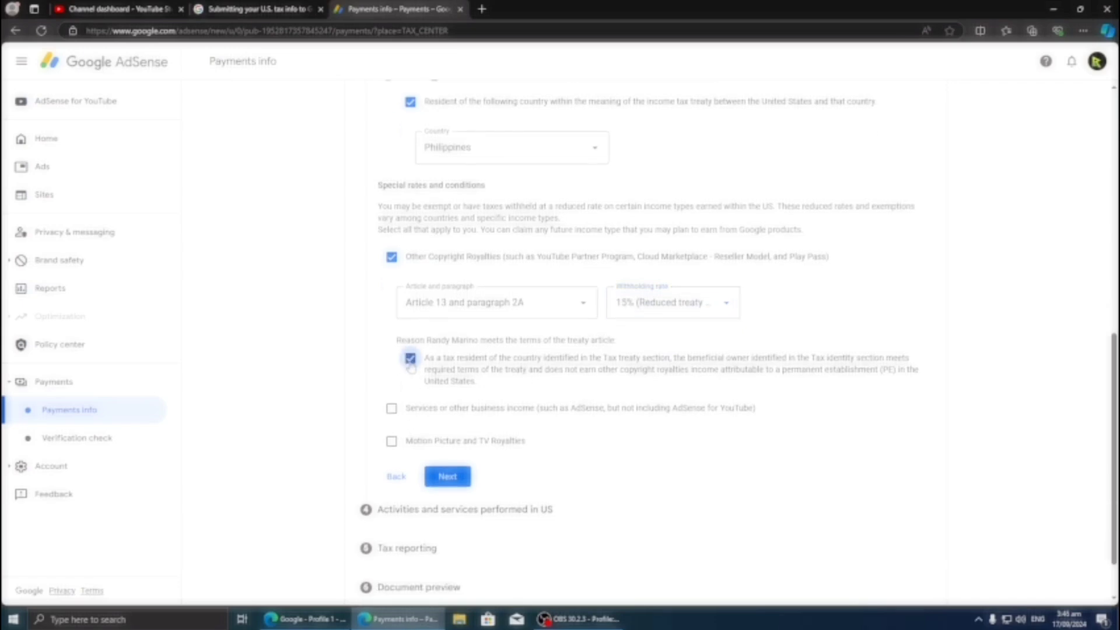
Step: Claim Services or other business income under Article 8 and paragraph 1 at the 0% reduced treaty rate, and confirm the treaty terms are met
click(391, 409)
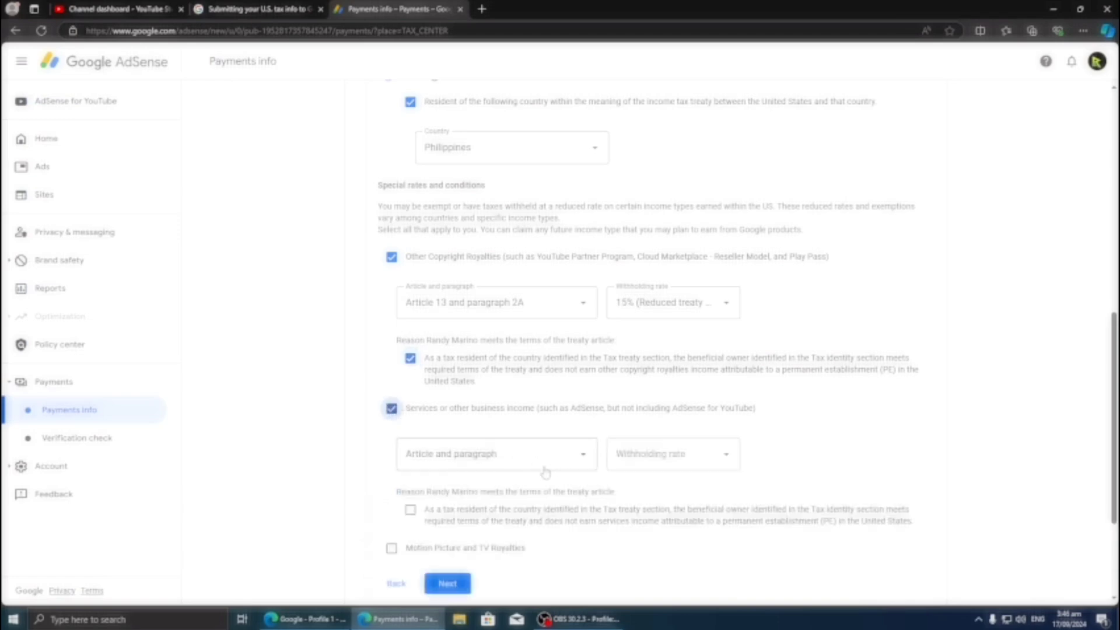
scroll(513, 464, down, 2)
click(496, 351)
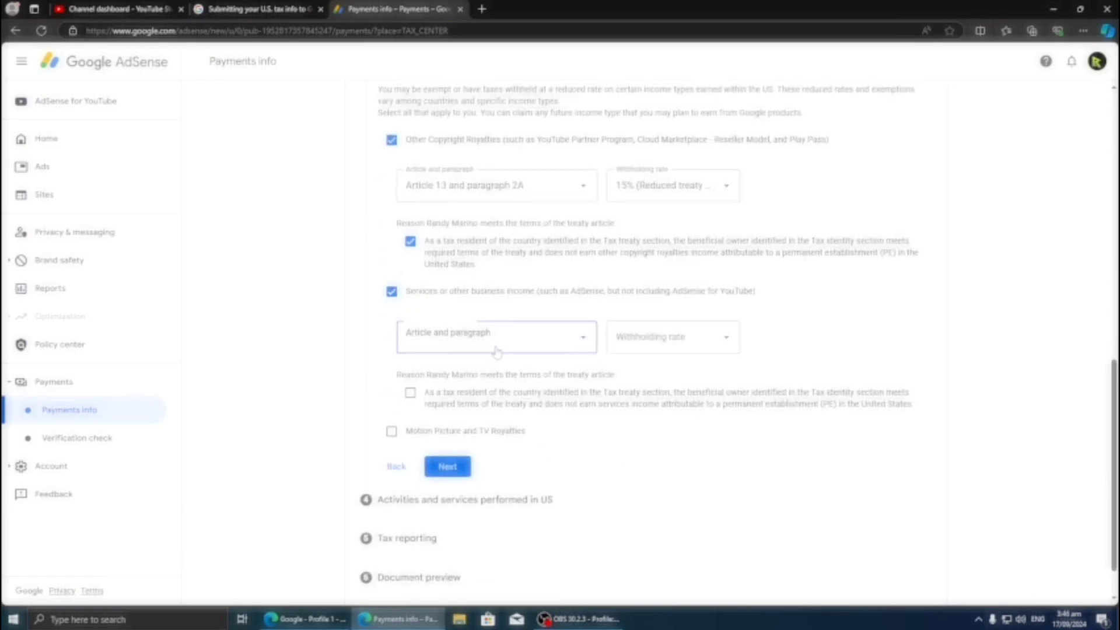
click(503, 371)
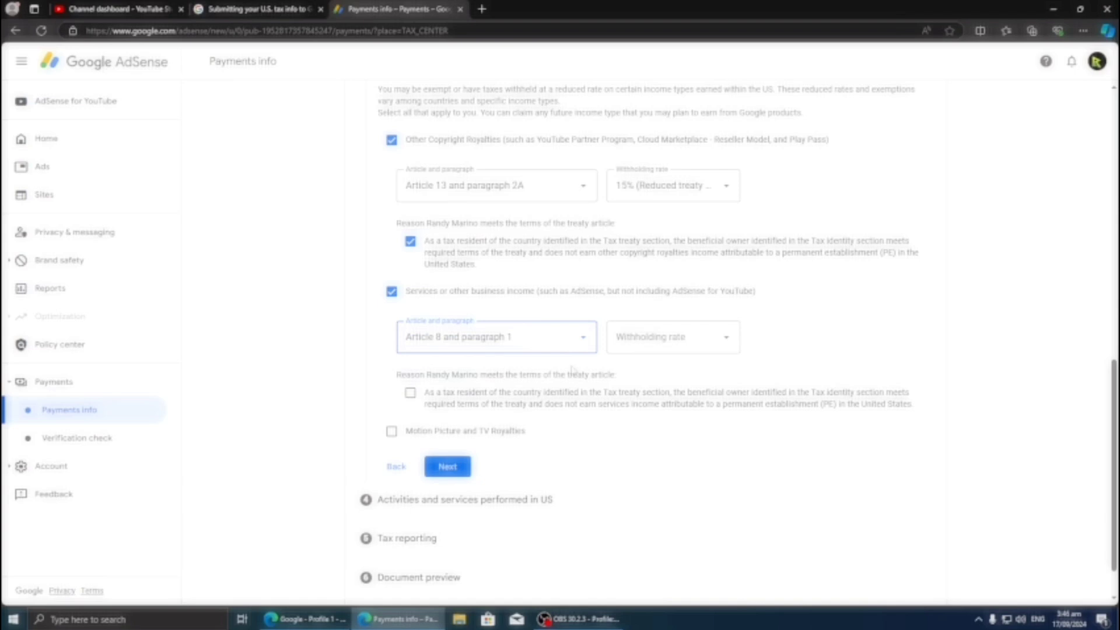
click(647, 344)
click(662, 374)
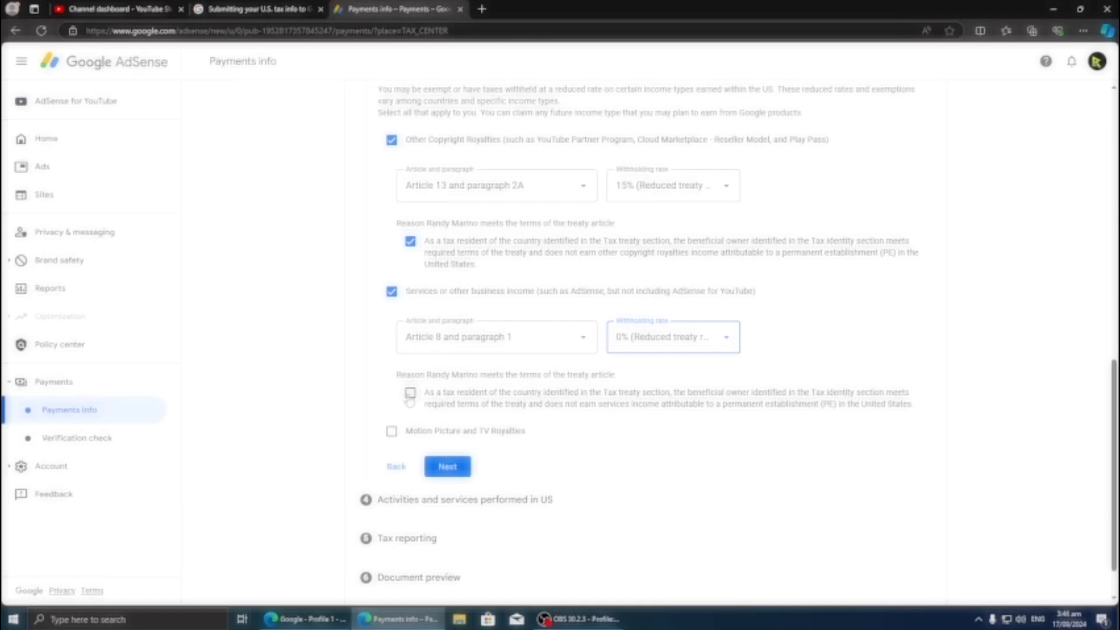
click(410, 394)
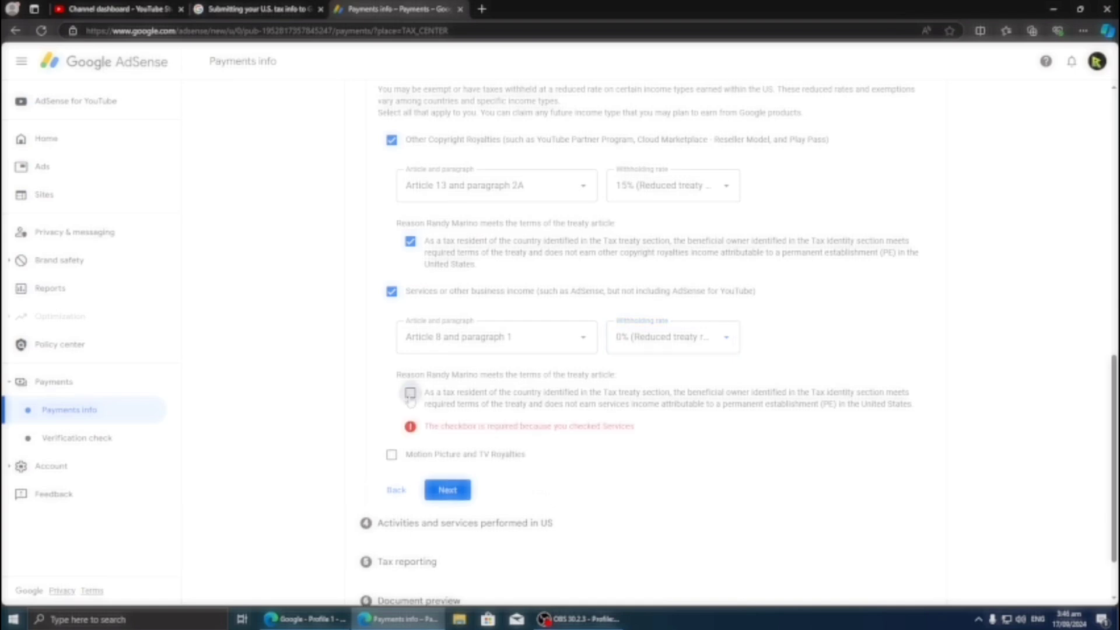
click(410, 393)
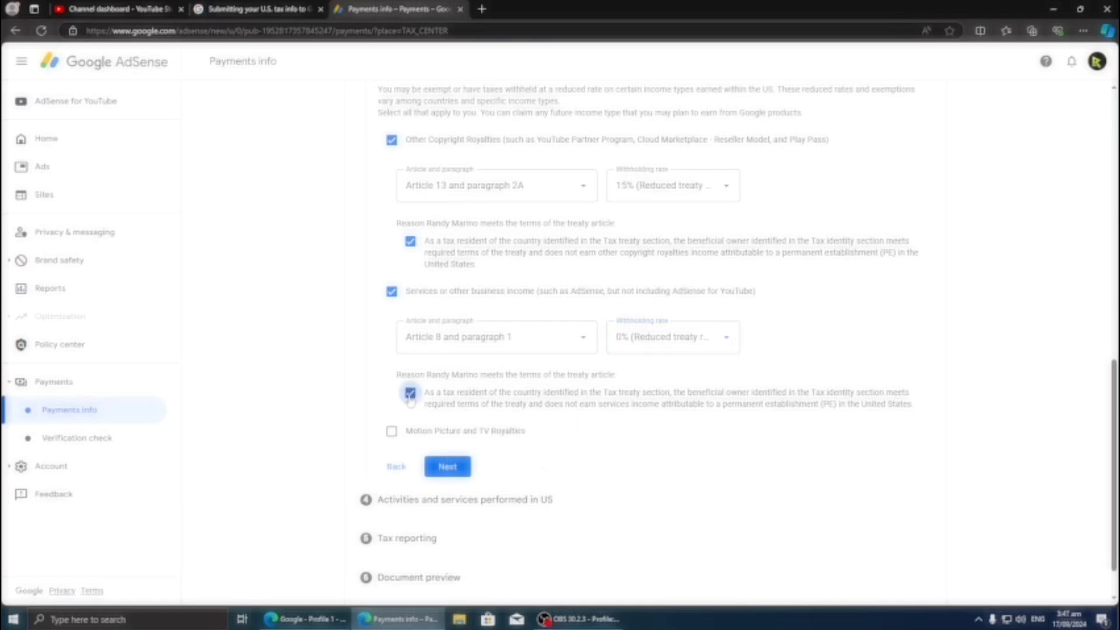
Step: Claim Motion Picture and TV Royalties under Article 13 and paragraph 2A at 15%, confirm the treaty terms, and continue to the US activities section
click(393, 435)
click(507, 476)
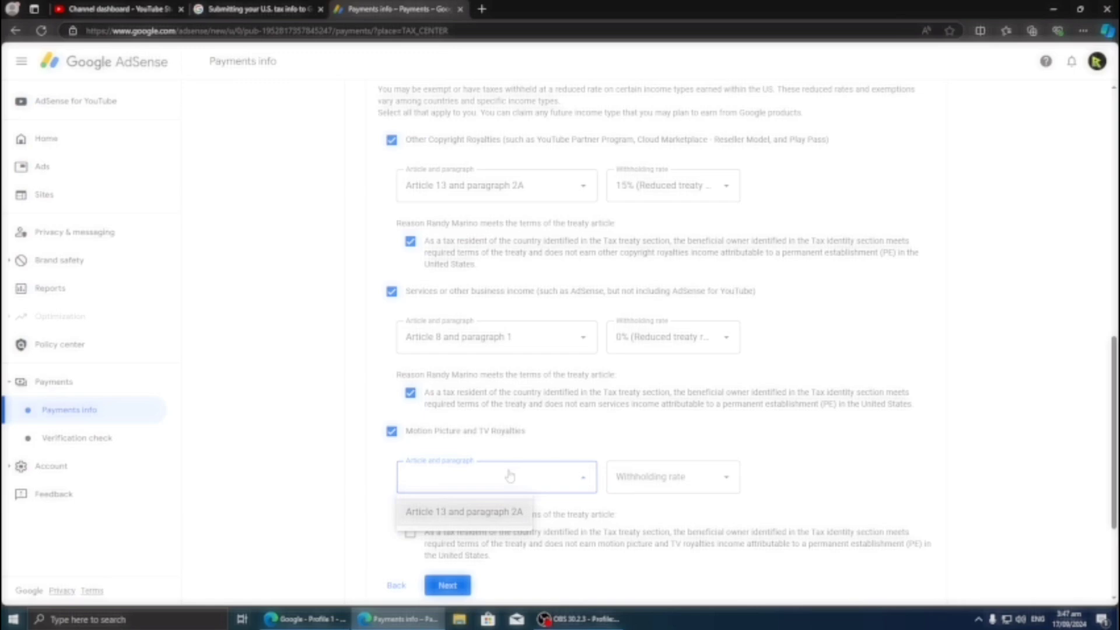
click(509, 512)
click(642, 491)
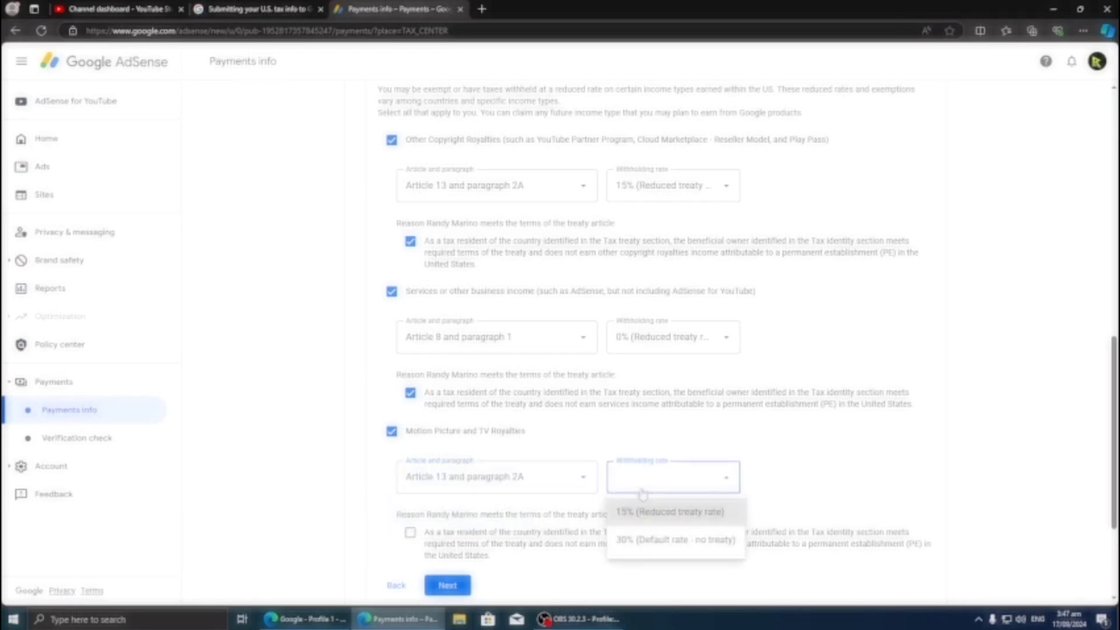
click(642, 512)
scroll(540, 460, down, 2)
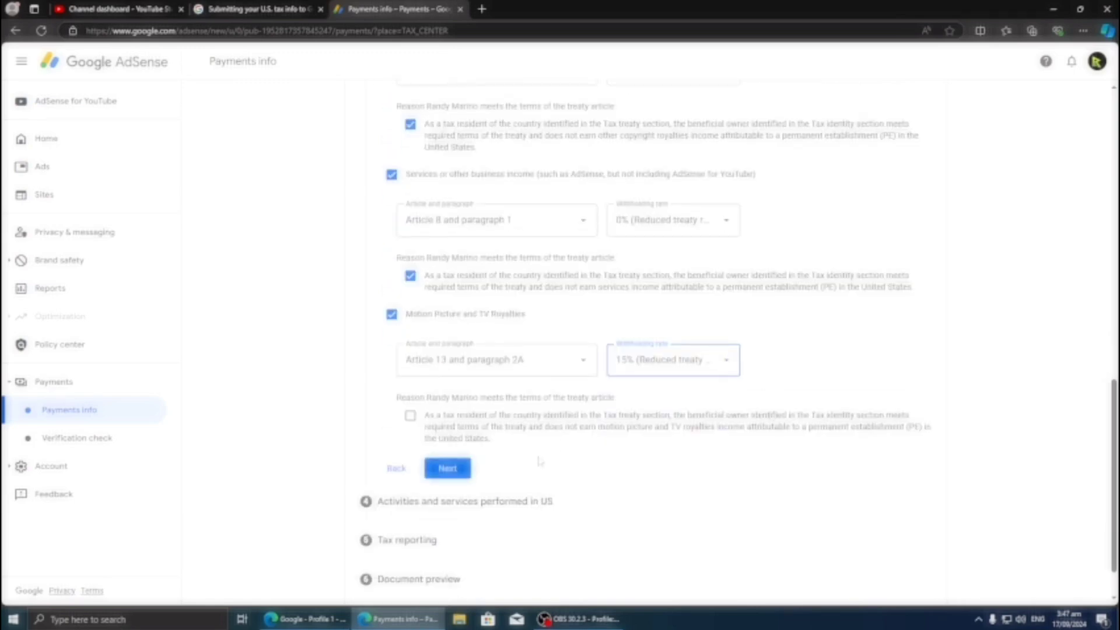
click(410, 416)
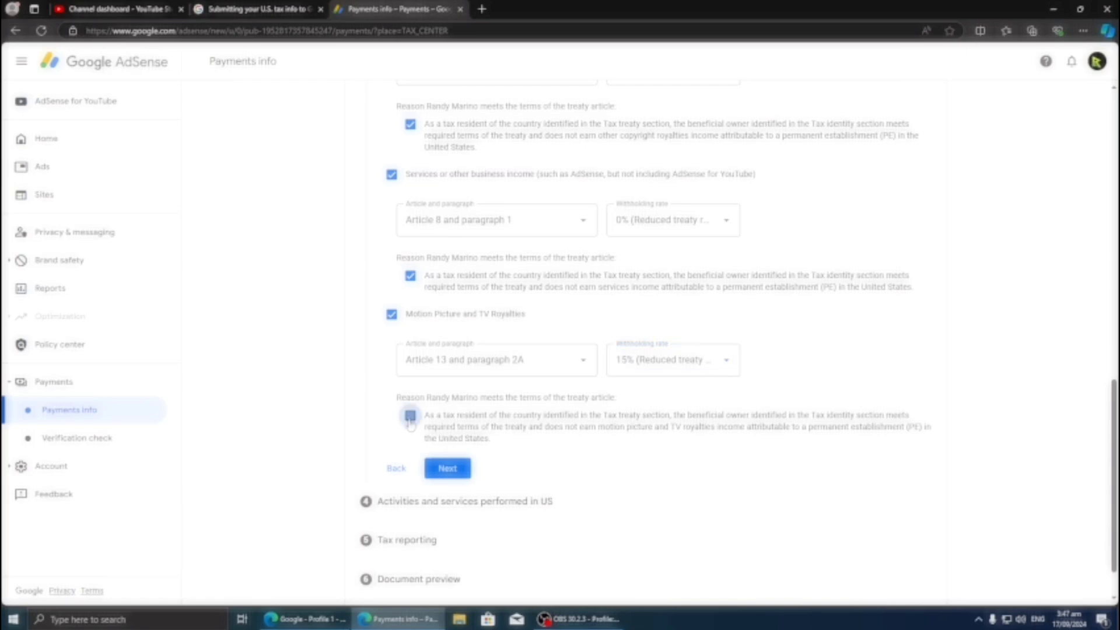
click(410, 416)
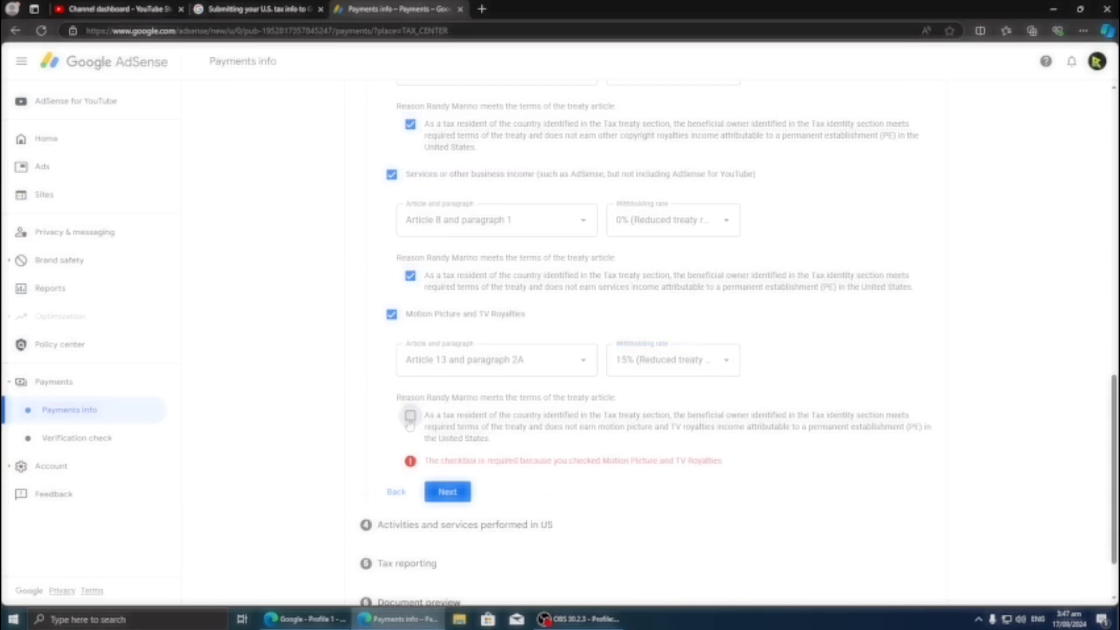
click(410, 417)
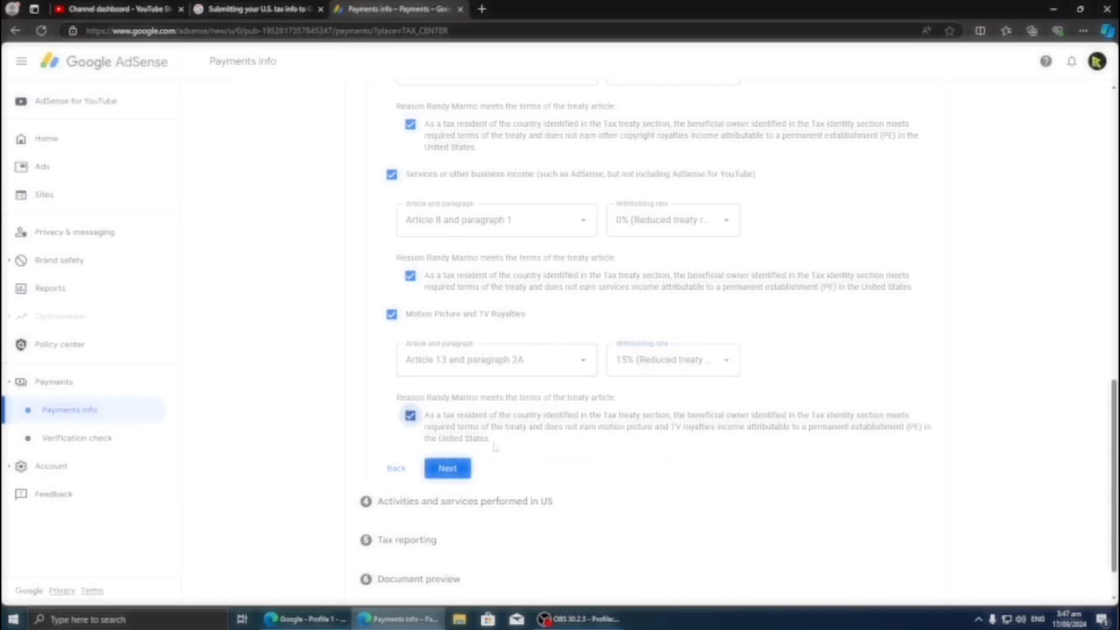
click(453, 468)
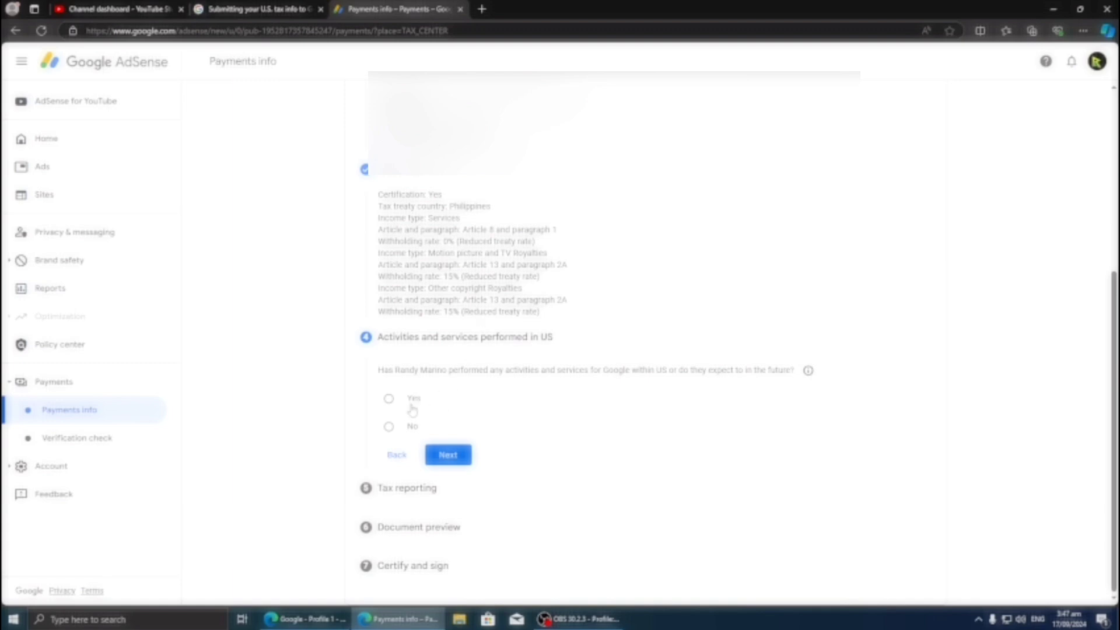
Step: Answer No to activities performed in the US, certify that services are performed solely outside the US, and continue to Tax reporting
click(389, 429)
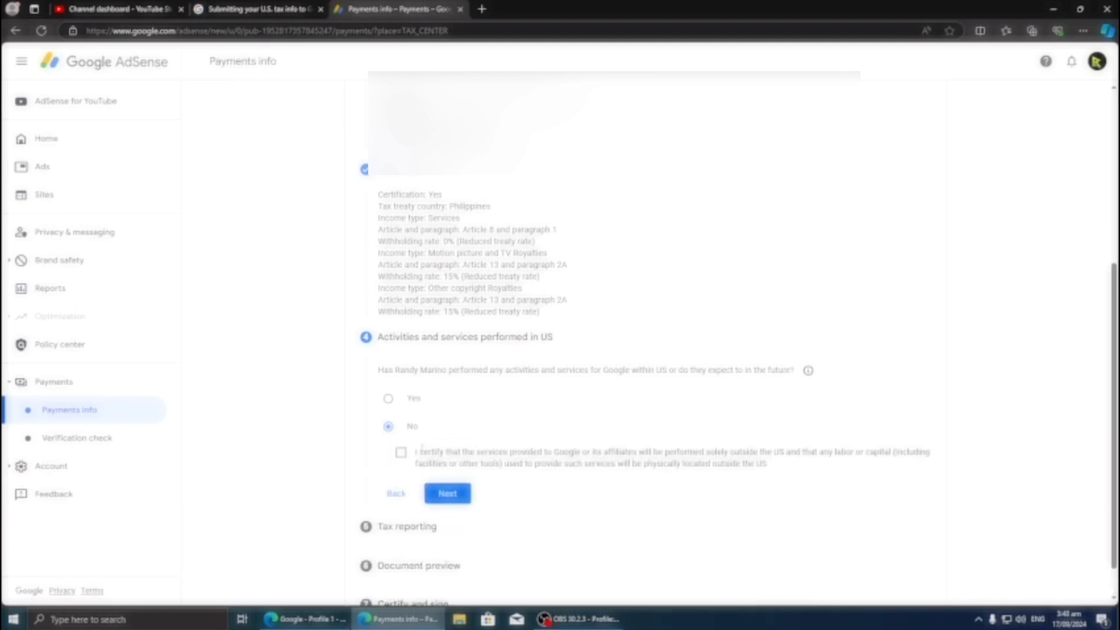
click(401, 452)
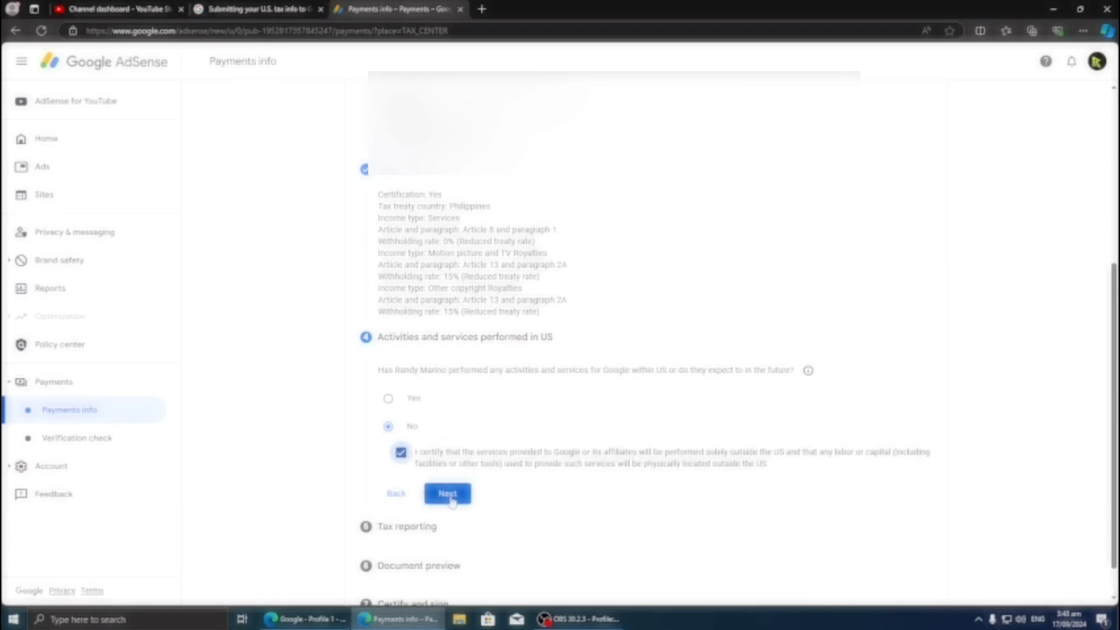
scroll(583, 443, down, 1)
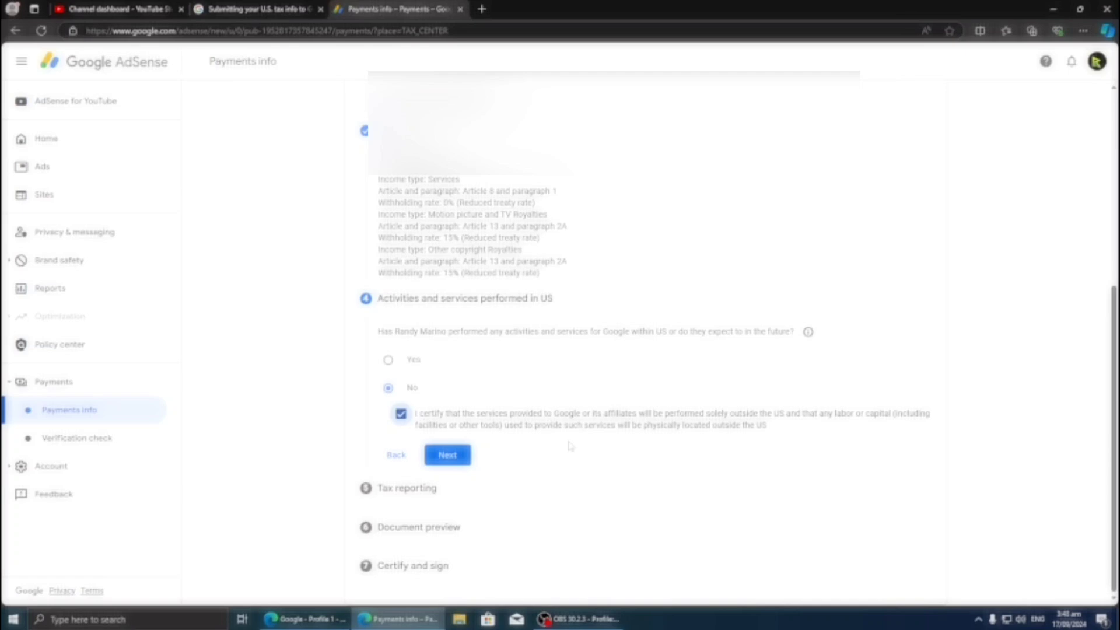
click(447, 455)
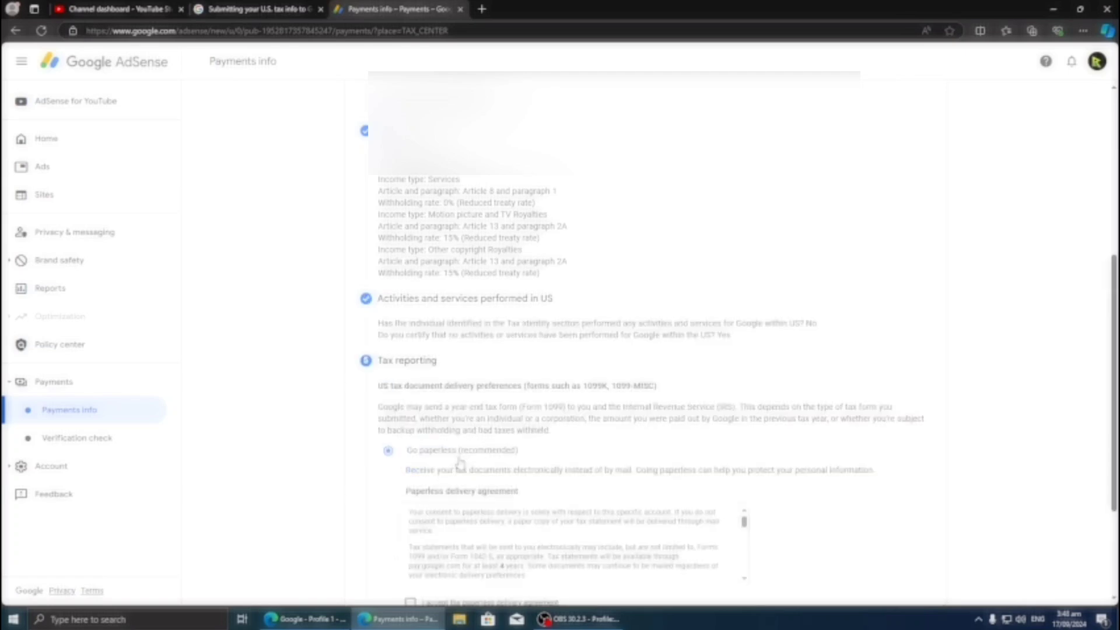
Step: Accept the paperless delivery agreement for US tax documents and continue to the Document preview section
scroll(460, 463, down, 3)
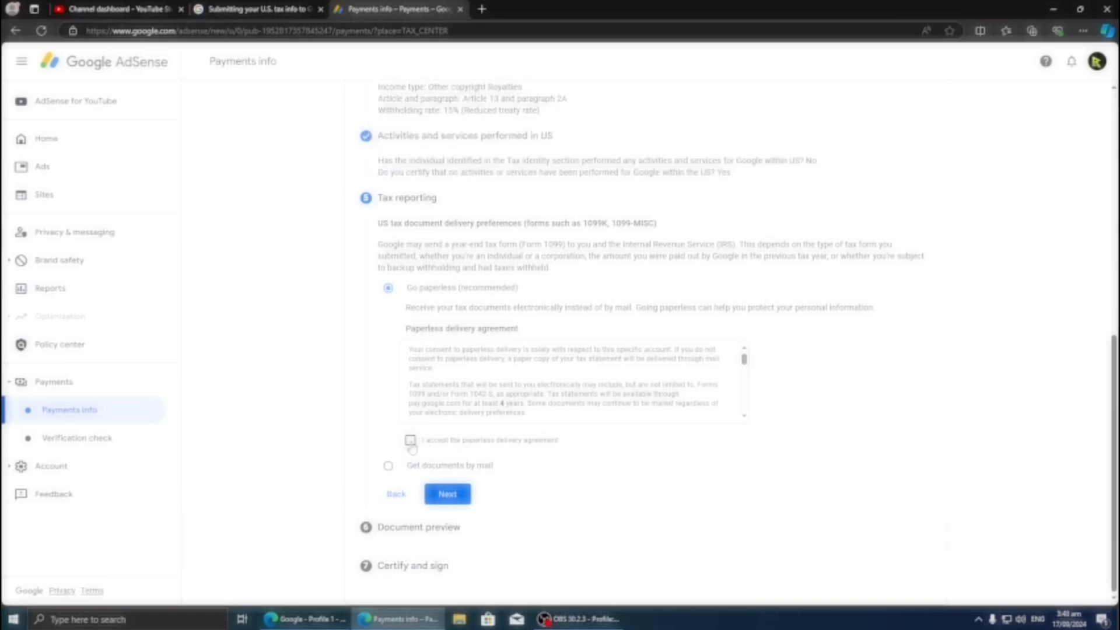
click(410, 441)
click(452, 499)
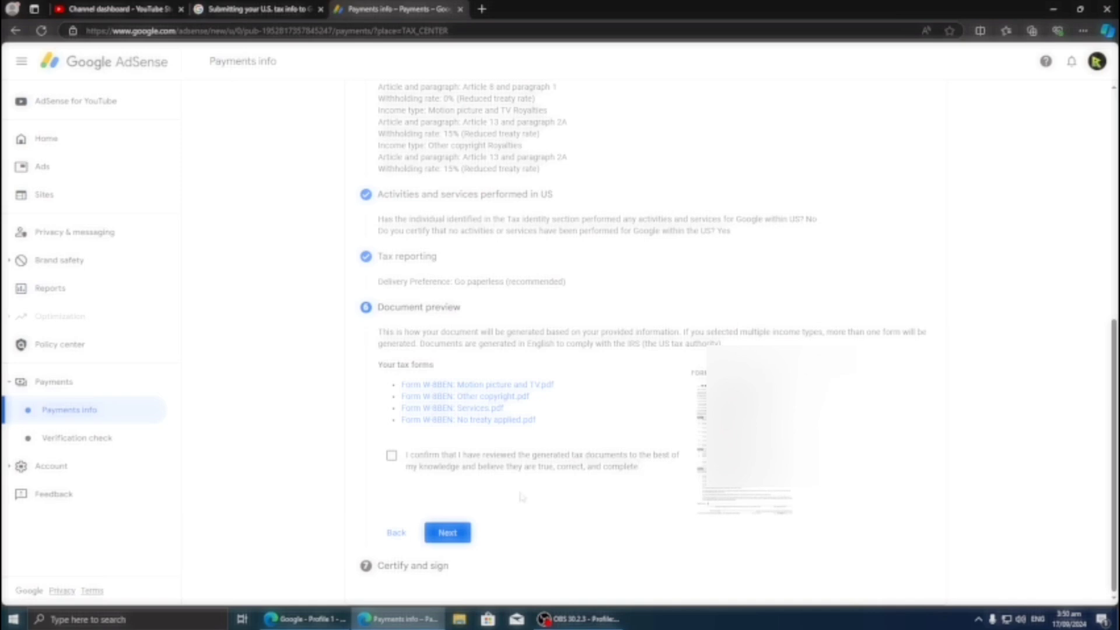
Step: Confirm that the generated tax documents have been reviewed, and accept the declaration under penalties of perjury in the Certify and sign section
click(392, 458)
click(459, 534)
scroll(472, 459, down, 6)
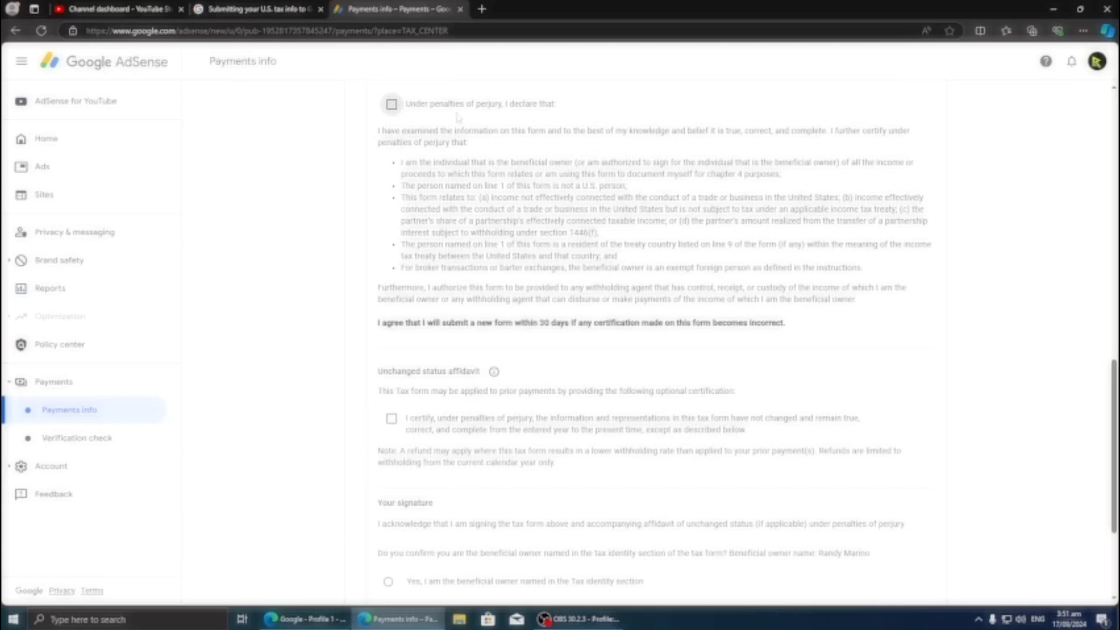
click(392, 105)
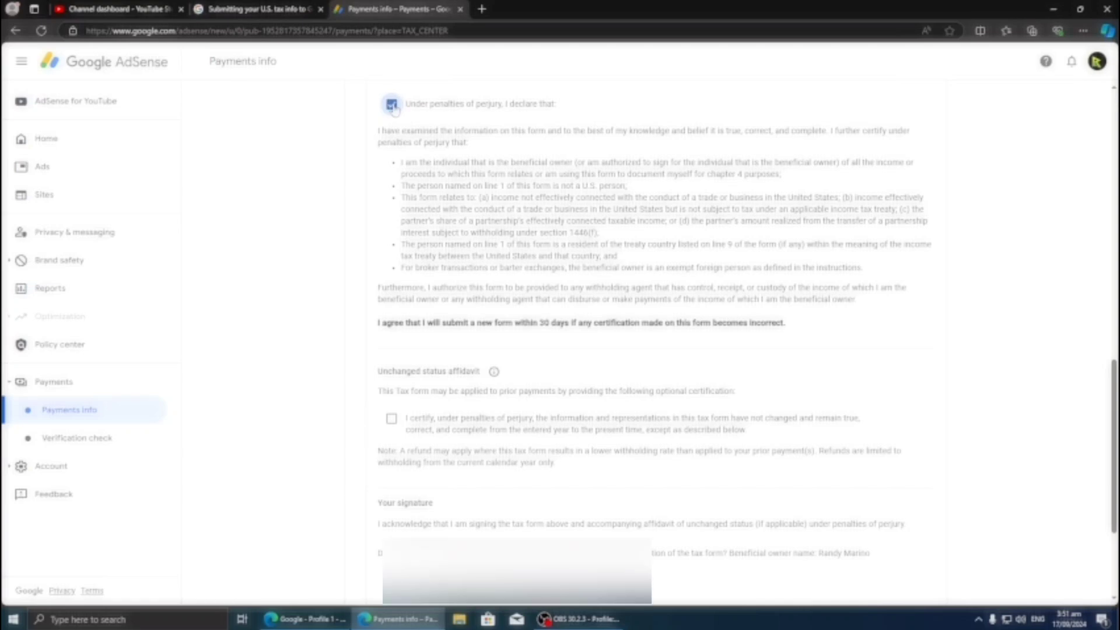
Step: Leave the unchanged status affidavit unchecked, answer Yes to being the beneficial owner named in the Tax identity section, and submit the form
scroll(430, 444, down, 2)
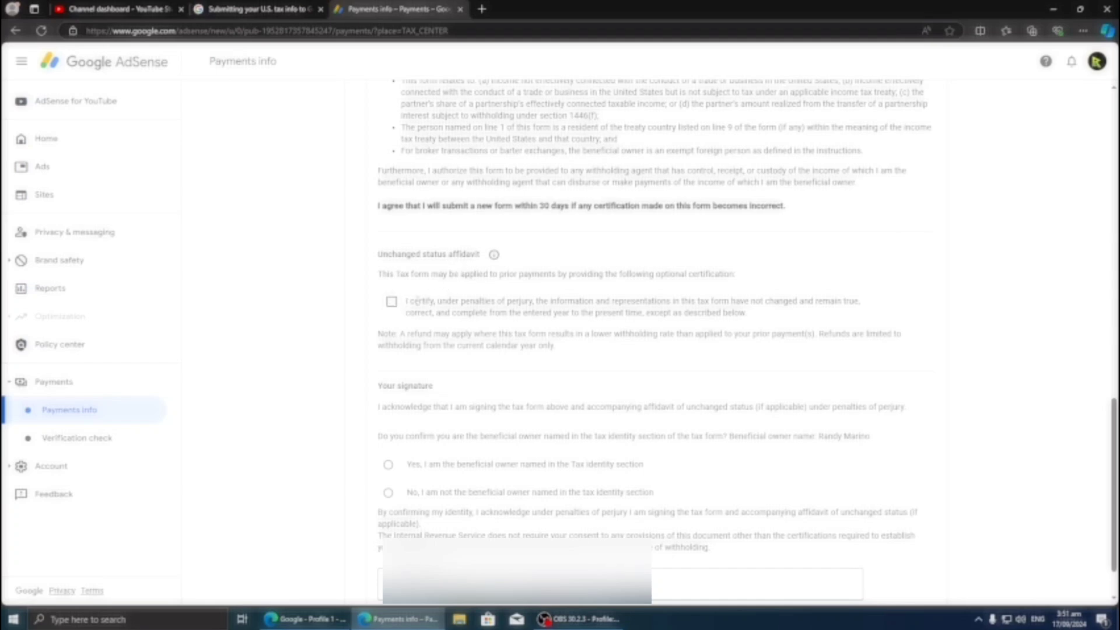
scroll(418, 301, down, 1)
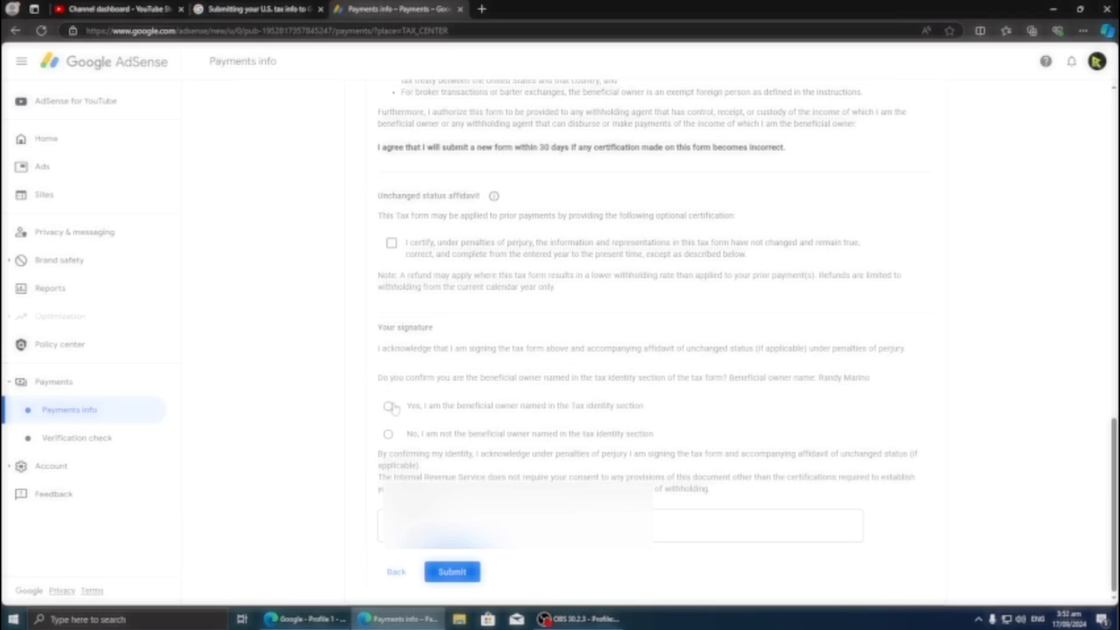
click(387, 407)
click(389, 436)
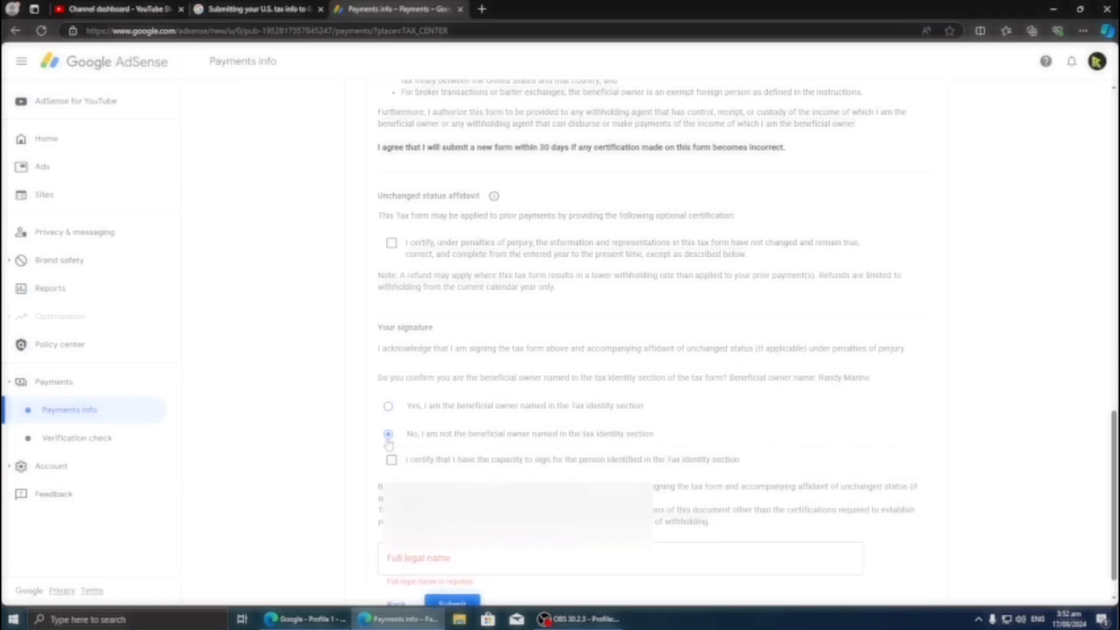
click(389, 408)
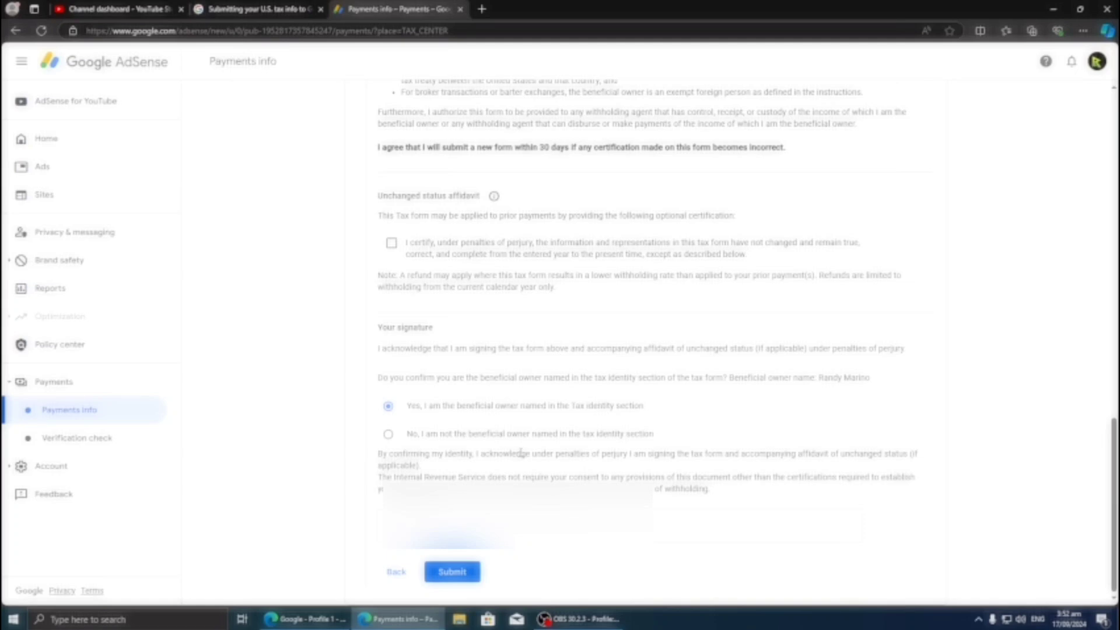
click(454, 580)
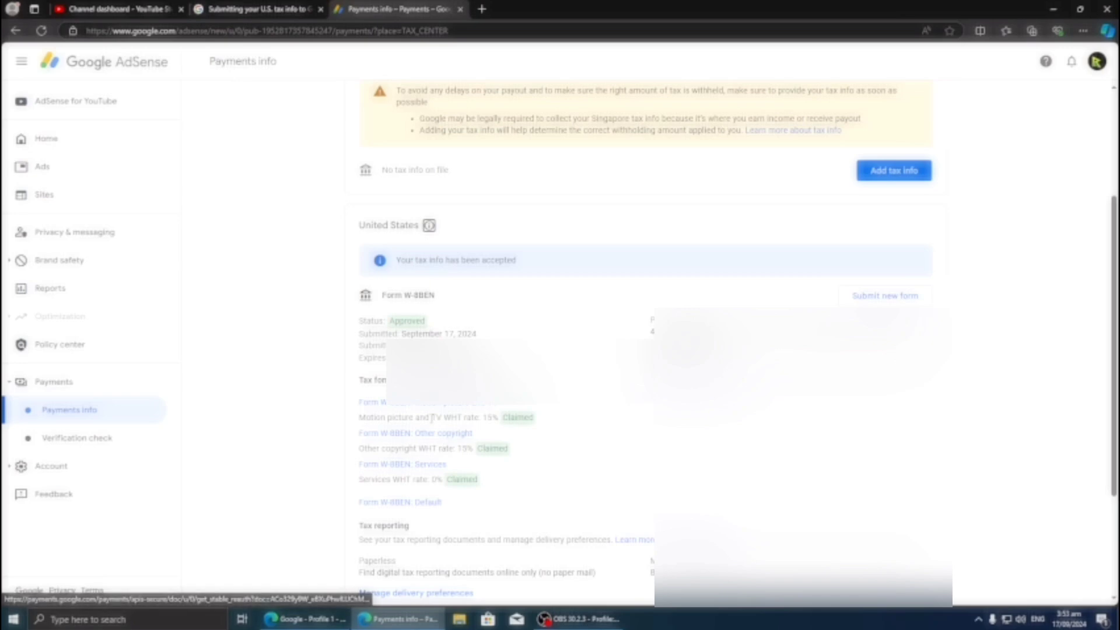
scroll(448, 447, down, 2)
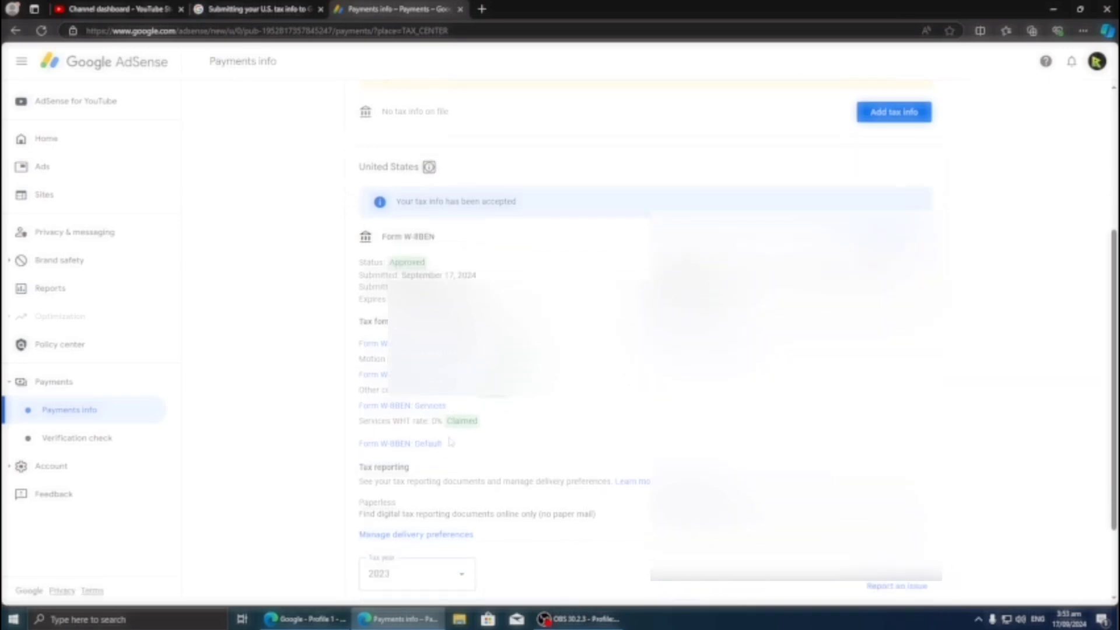
scroll(449, 445, up, 1)
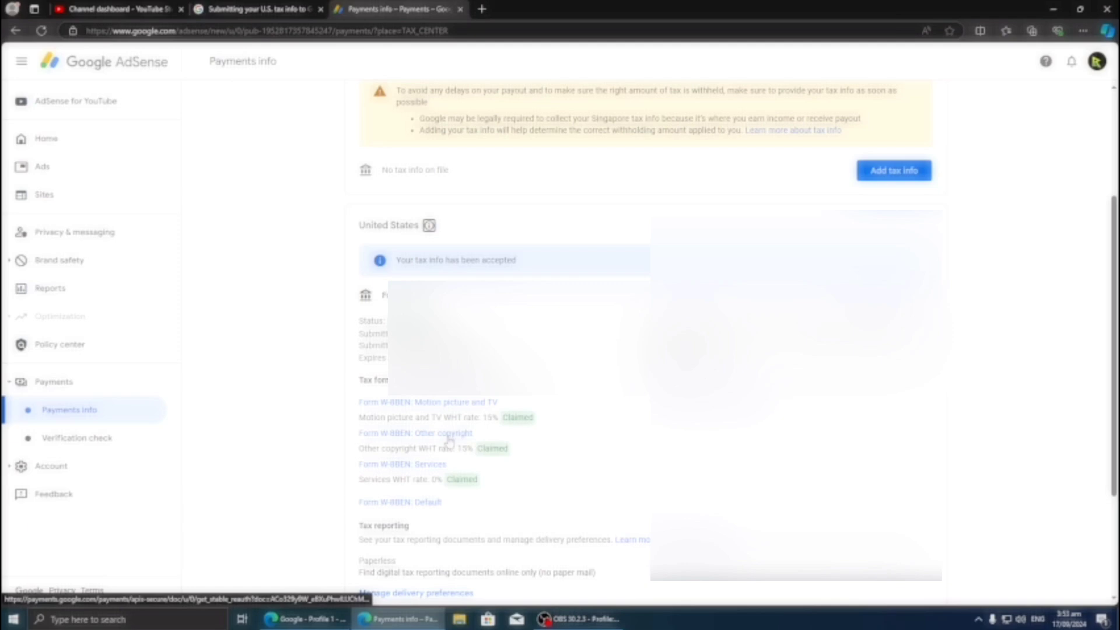